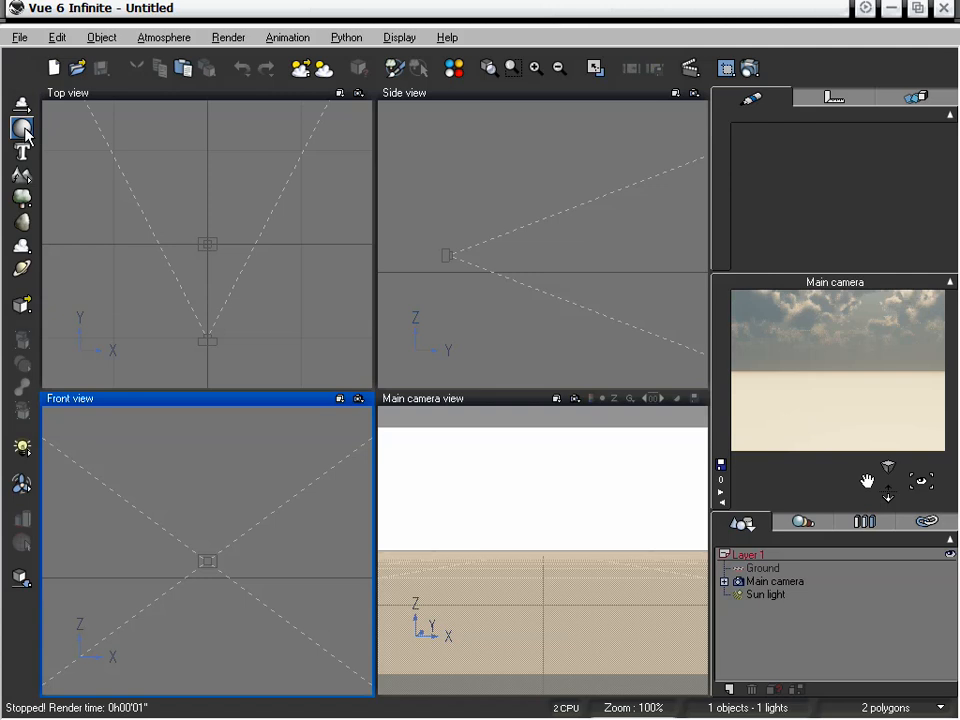
Add a sphere to the scene and orbit the main camera around to frame its sunlit side
{"action": "left_click", "coordinate": [21, 128]}
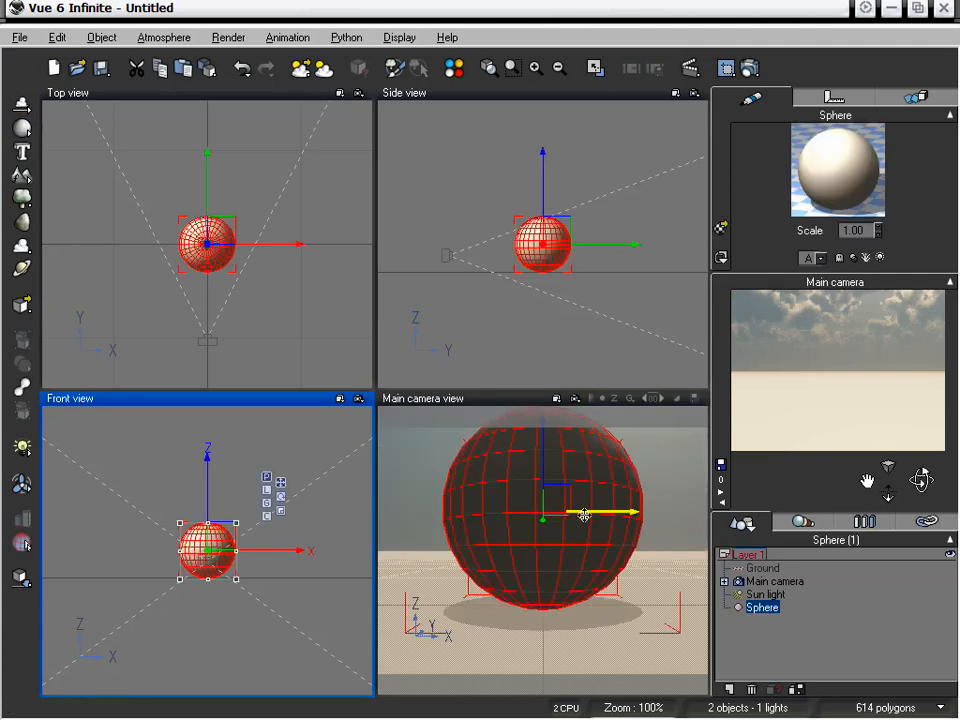
{"action": "left_click_drag", "start_coordinate": [869, 478], "coordinate": [823, 575]}
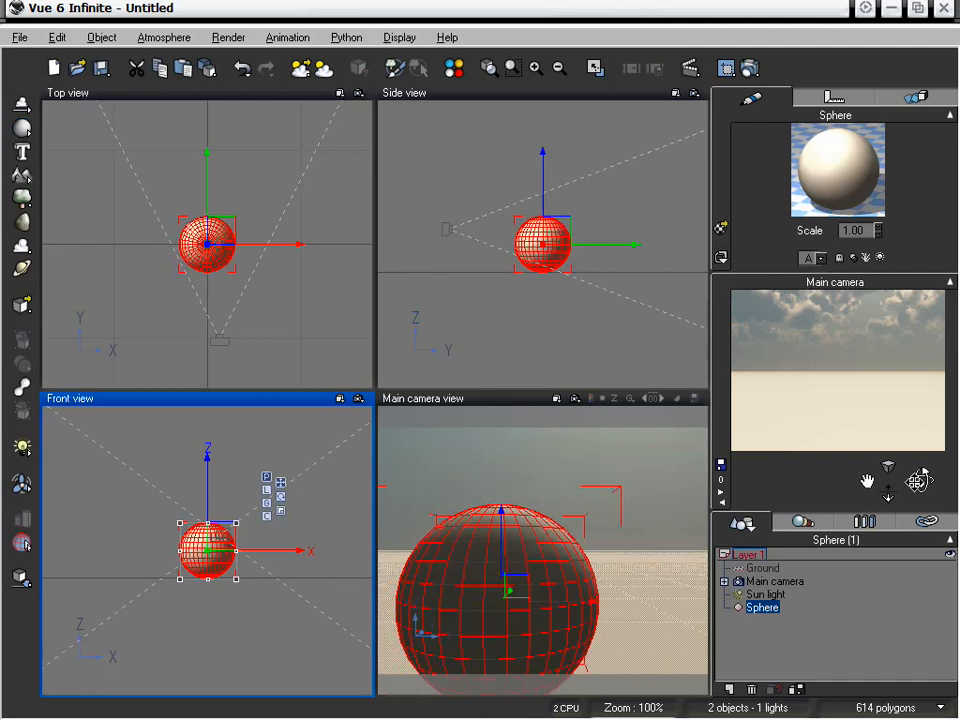
{"action": "left_click_drag", "start_coordinate": [917, 481], "coordinate": [786, 463]}
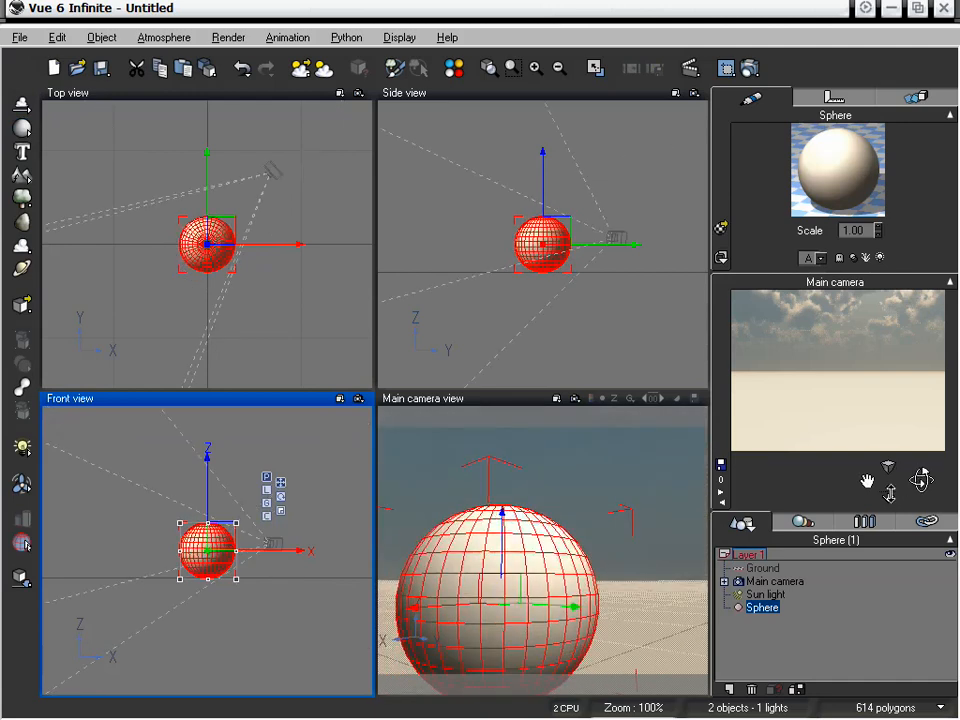
{"action": "mouse_move", "coordinate": [888, 495]}
{"action": "left_mouse_down"}
{"action": "mouse_move", "coordinate": [884, 460]}
{"action": "mouse_move", "coordinate": [898, 459]}
{"action": "mouse_move", "coordinate": [887, 506]}
{"action": "left_mouse_up"}
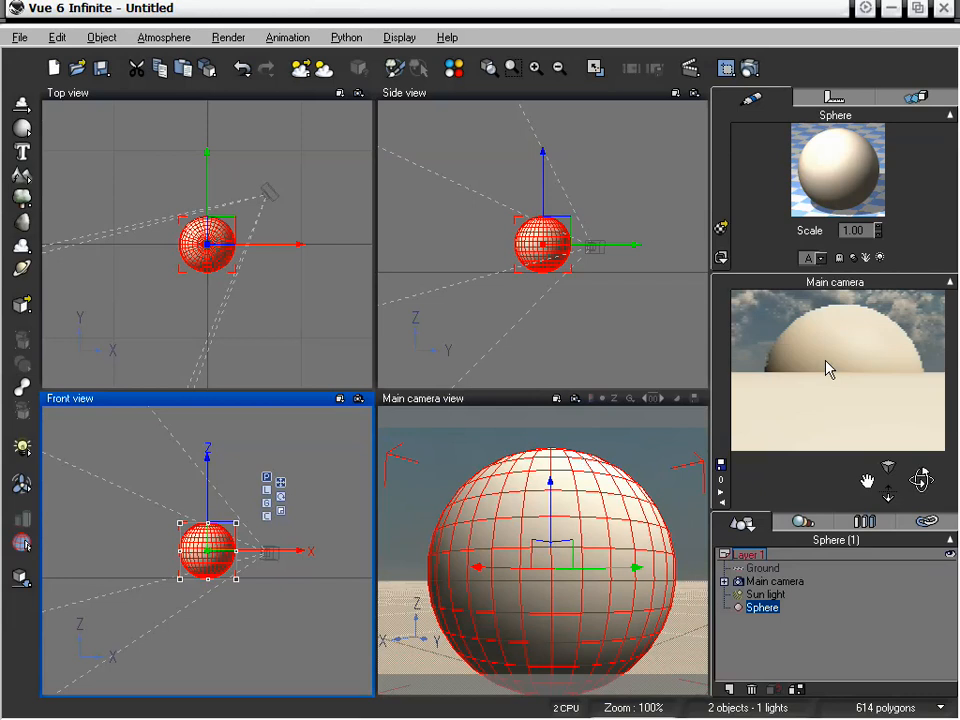
Examine the bump settings of the sphere's default material in the advanced material editor, then close it without applying changes
{"action": "double_click", "coordinate": [838, 169]}
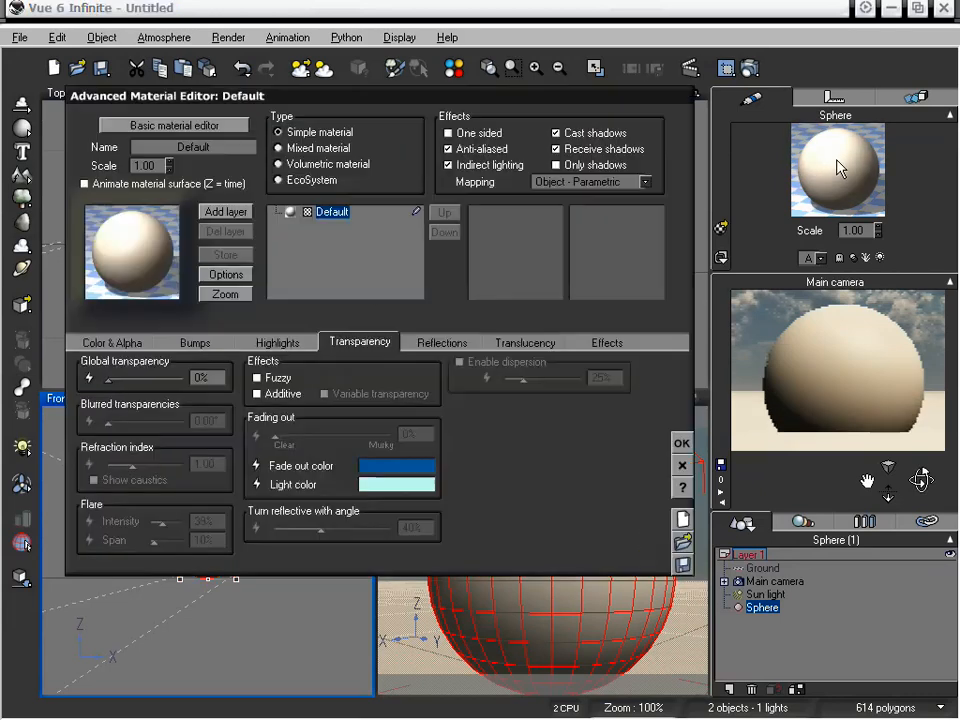
{"action": "left_click_drag", "start_coordinate": [522, 100], "coordinate": [492, 118]}
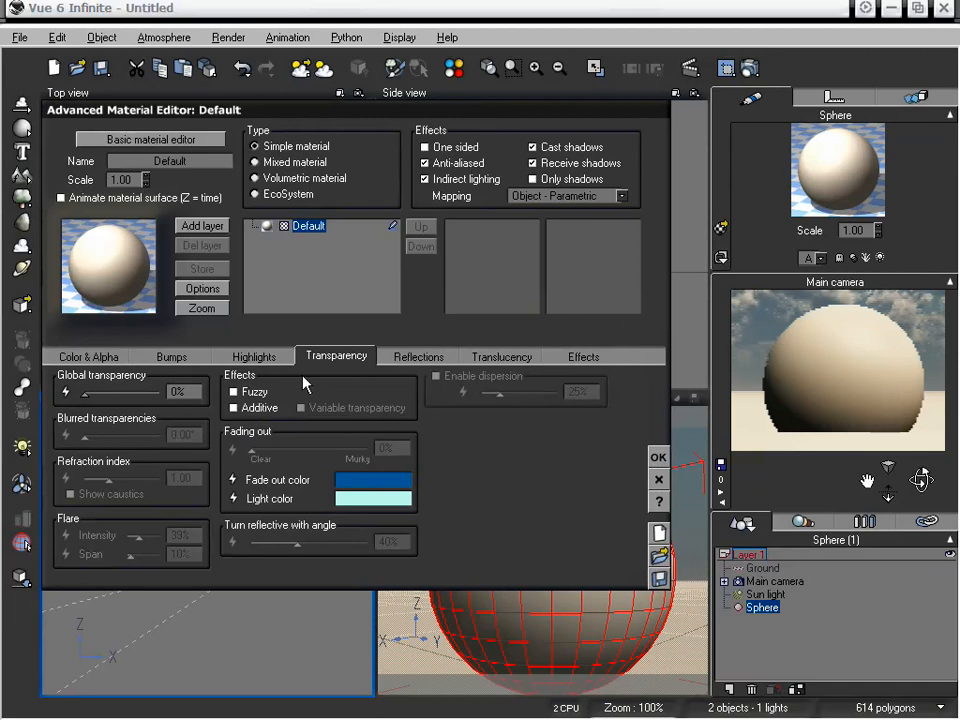
{"action": "left_click", "coordinate": [171, 357]}
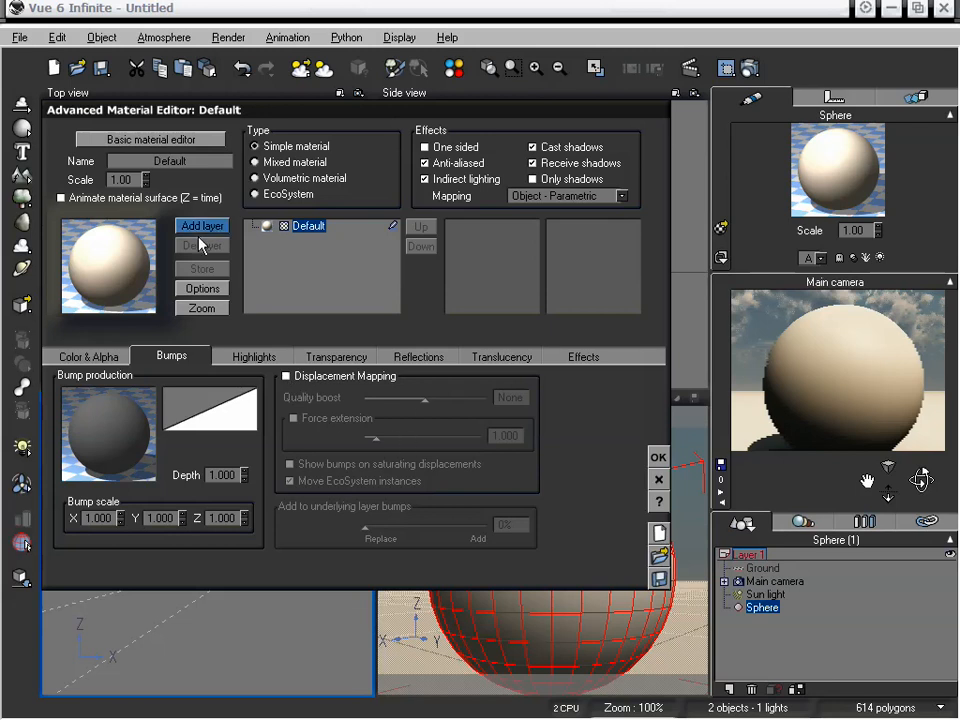
{"action": "left_click", "coordinate": [659, 479]}
{"action": "left_click", "coordinate": [164, 37]}
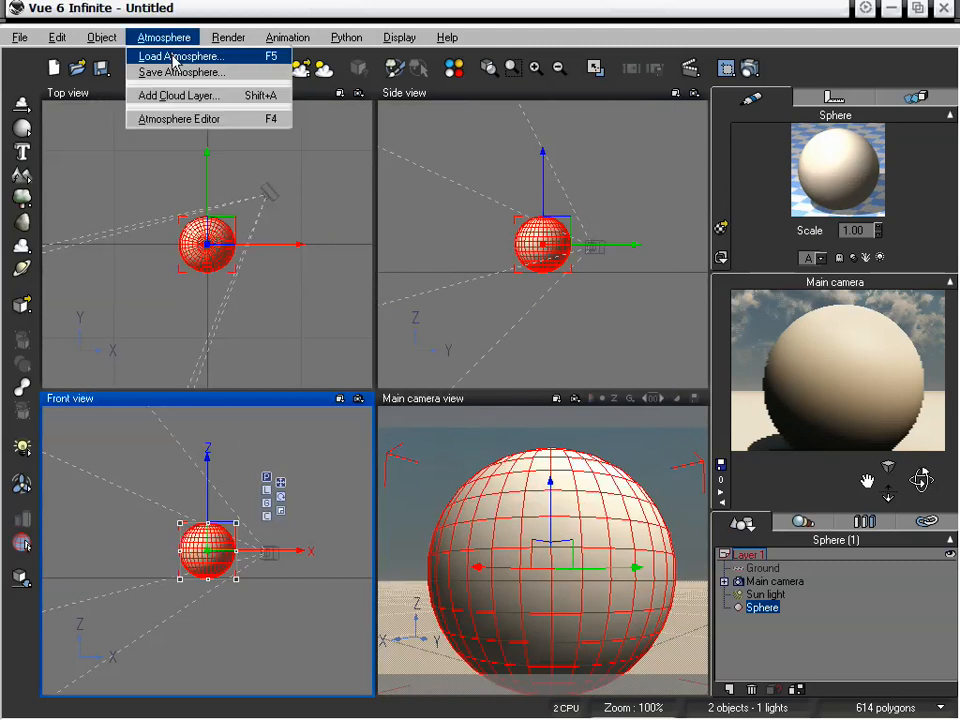
{"action": "left_click", "coordinate": [278, 8]}
Assign the Sand material with undulating furrows from the Rocks collection to the sphere
{"action": "left_click", "coordinate": [721, 228]}
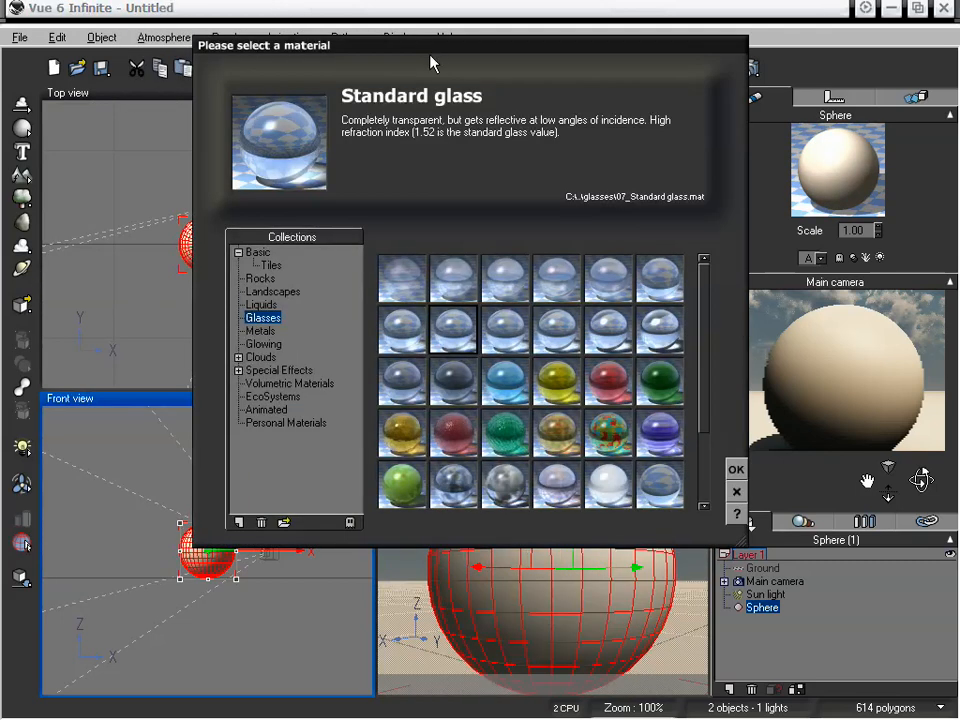
{"action": "left_click_drag", "start_coordinate": [431, 58], "coordinate": [394, 58]}
{"action": "left_click", "coordinate": [222, 281]}
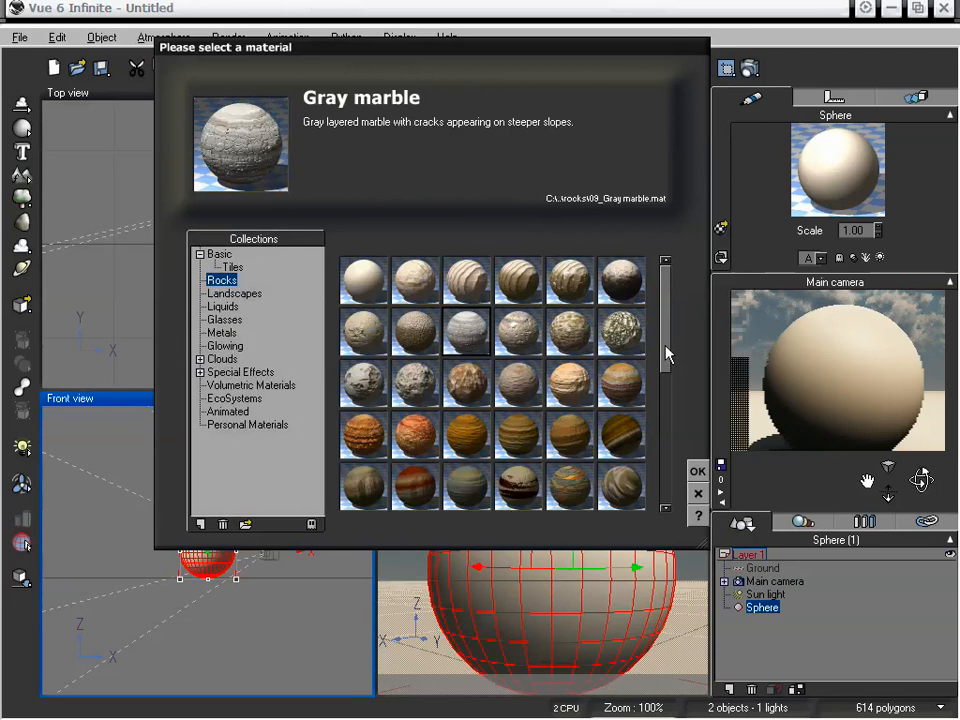
{"action": "left_click", "coordinate": [462, 276]}
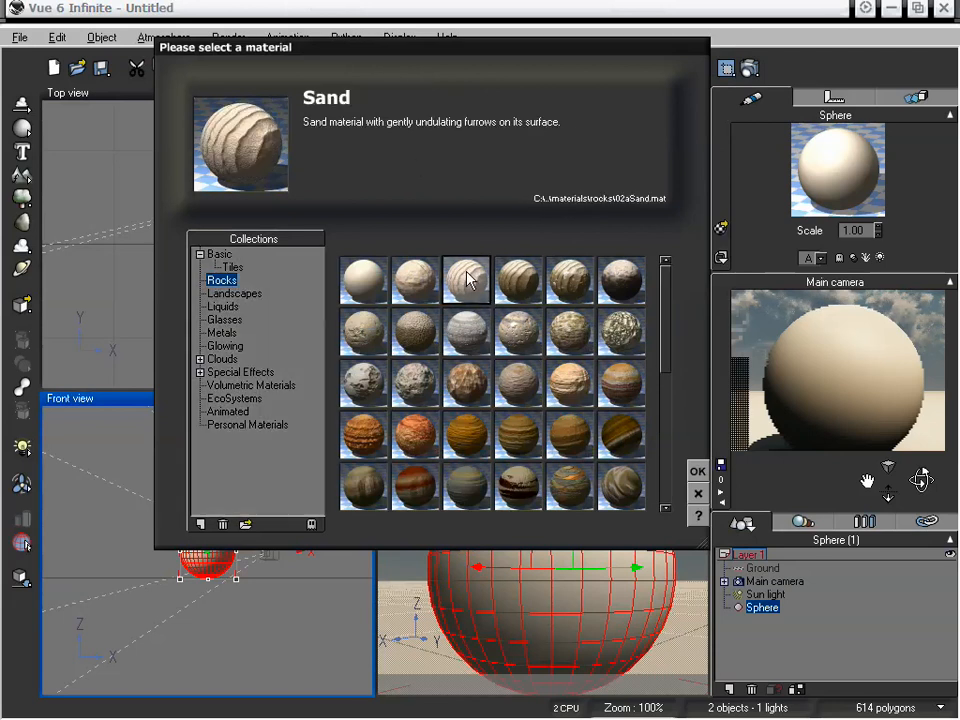
{"action": "left_click", "coordinate": [698, 471]}
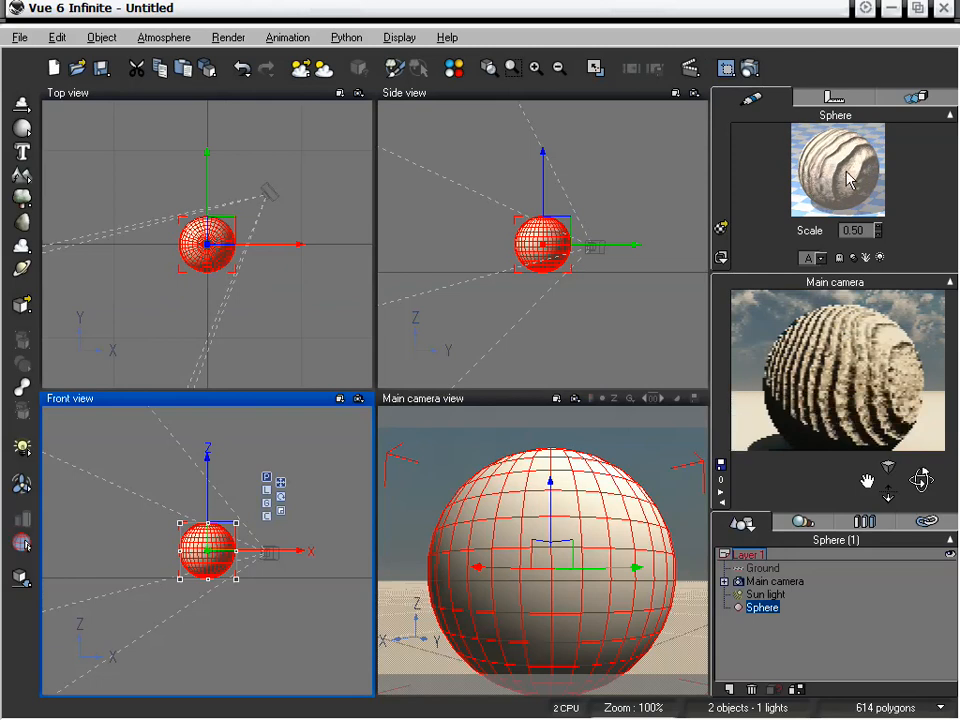
Set the sphere's Sand material scale to 1.00 and refresh the main camera preview
{"action": "double_click", "coordinate": [848, 183]}
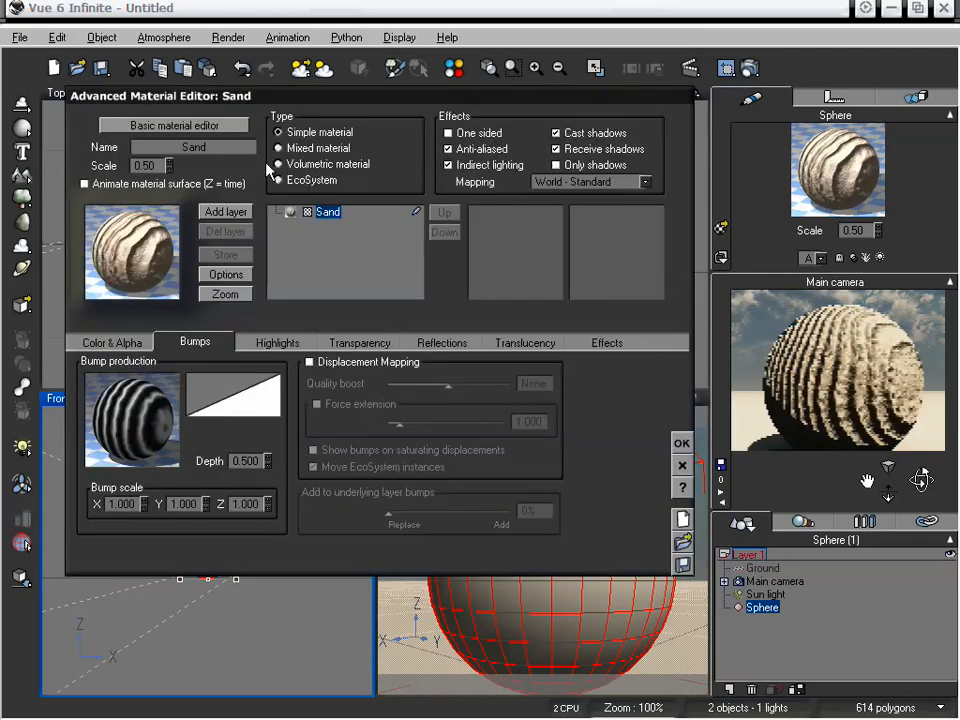
{"action": "left_click_drag", "start_coordinate": [337, 101], "coordinate": [328, 103]}
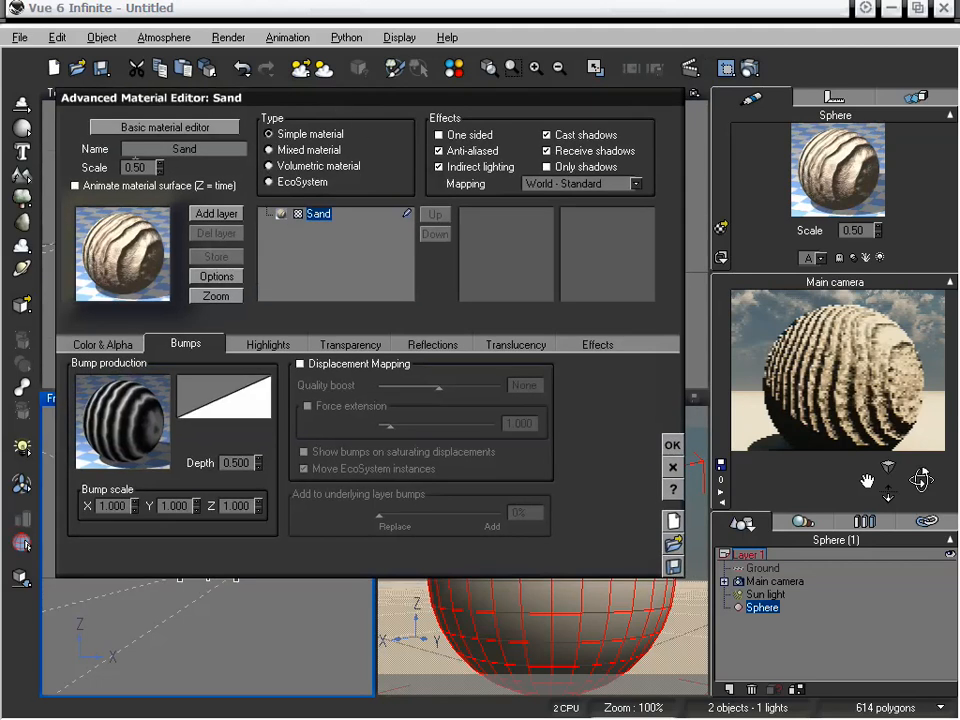
{"action": "left_click", "coordinate": [160, 167]}
{"action": "left_click", "coordinate": [160, 171]}
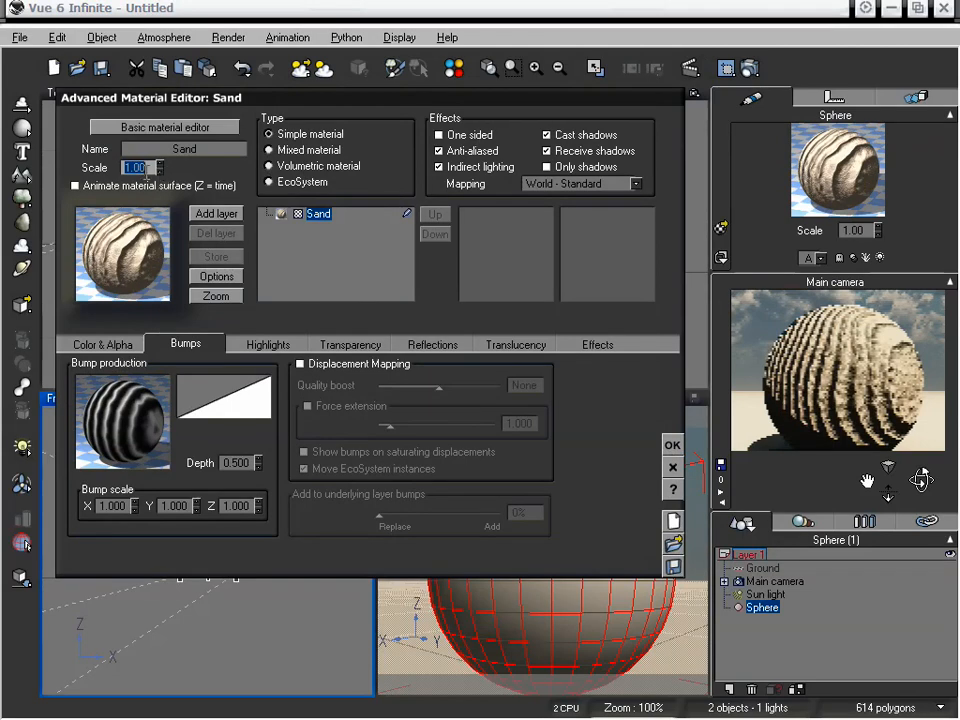
{"action": "left_click", "coordinate": [672, 445]}
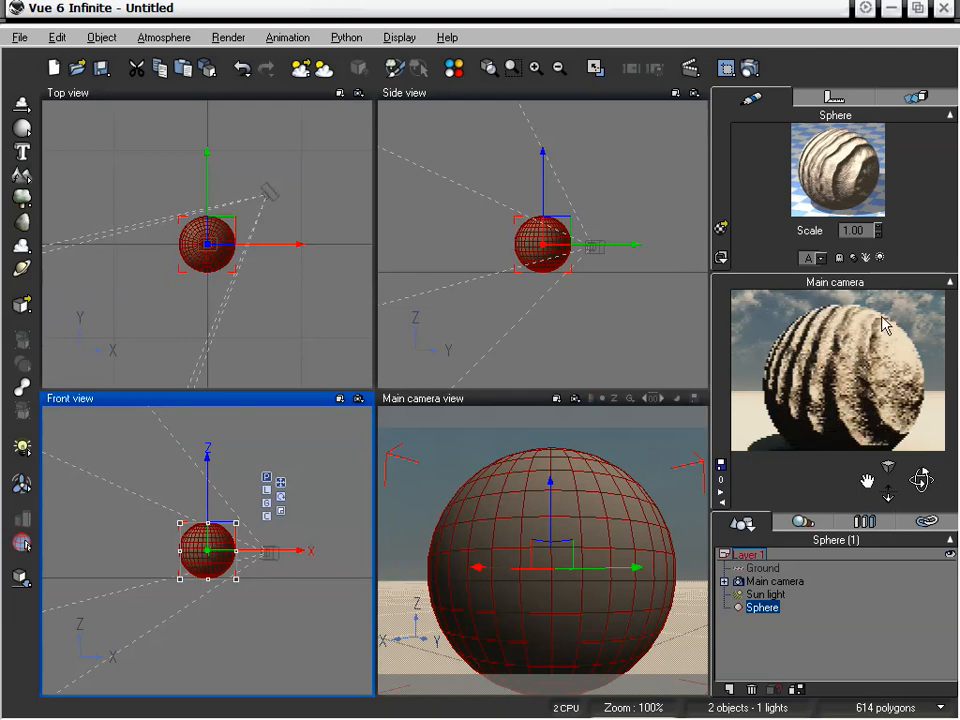
{"action": "right_click", "coordinate": [848, 361]}
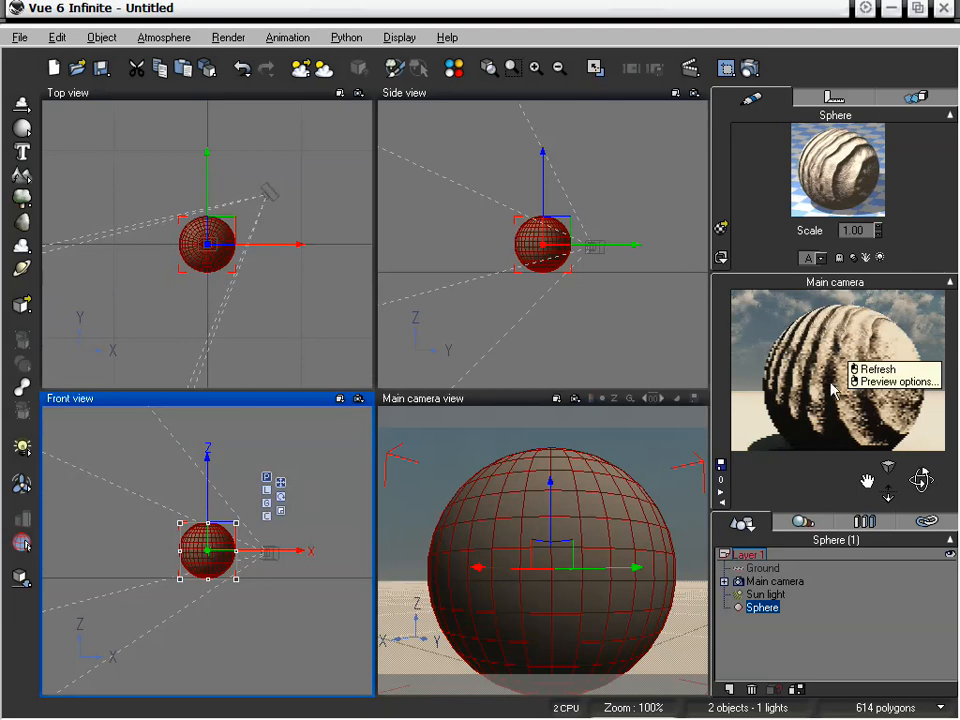
{"action": "left_click", "coordinate": [876, 369]}
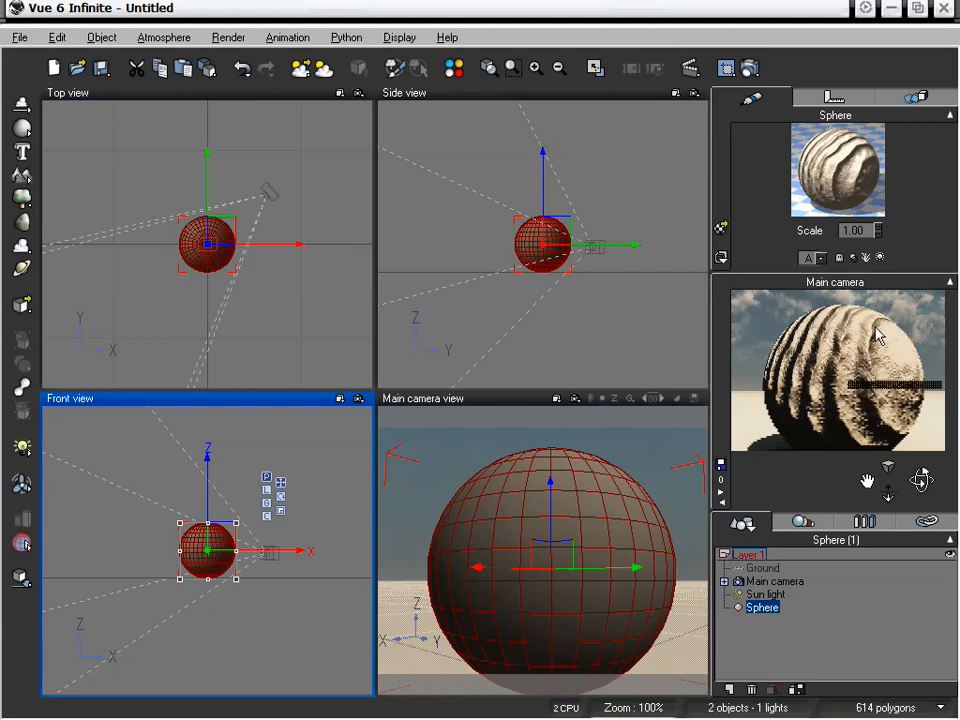
Enable displacement mapping on the Sand material and set its bump depth to 1.000
{"action": "double_click", "coordinate": [822, 172]}
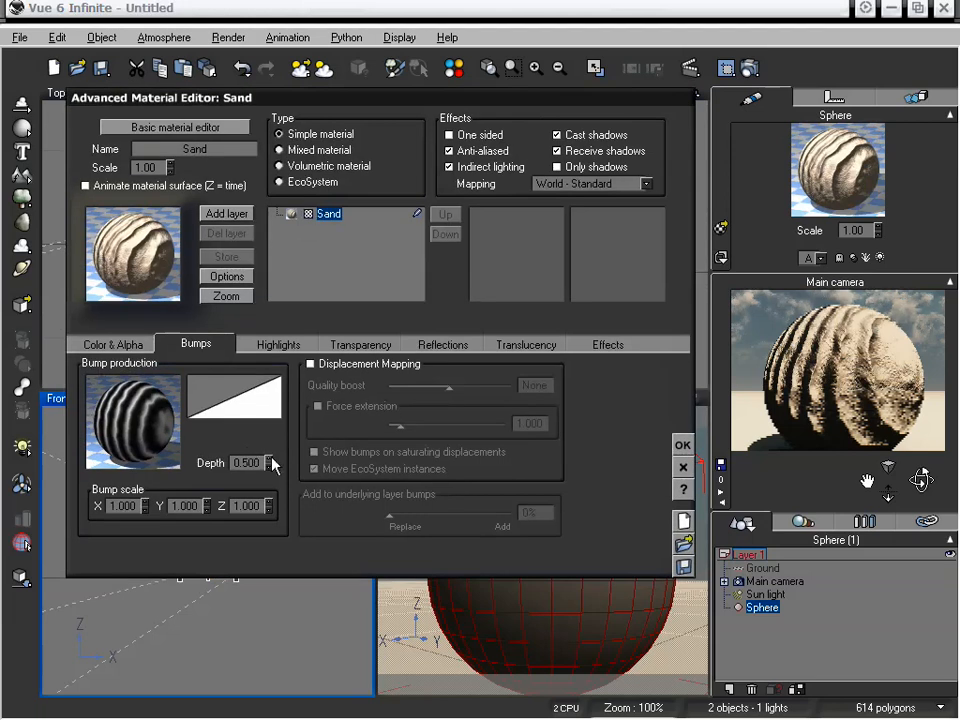
{"action": "left_click", "coordinate": [312, 368]}
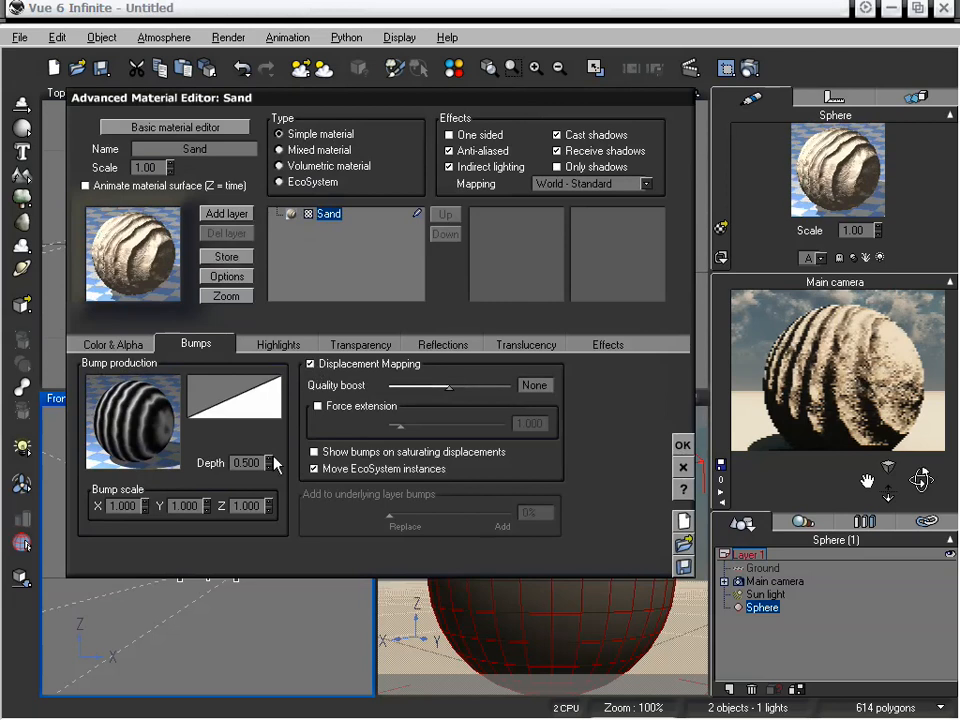
{"action": "mouse_move", "coordinate": [270, 460]}
{"action": "left_mouse_down"}
{"action": "mouse_move", "coordinate": [270, 445]}
{"action": "mouse_move", "coordinate": [270, 461]}
{"action": "left_mouse_up"}
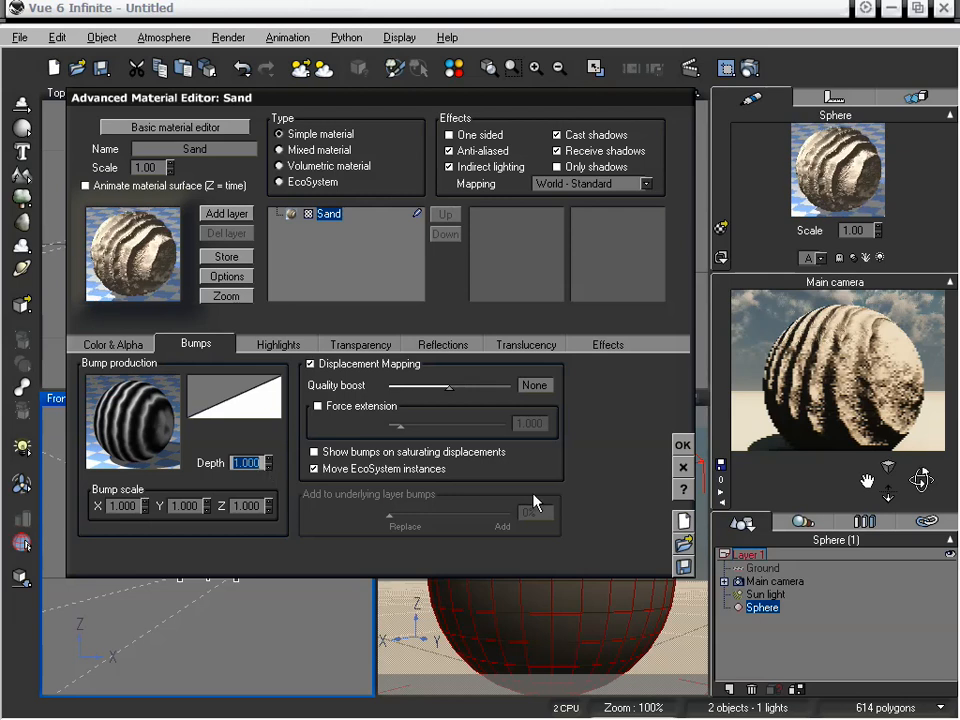
{"action": "left_click", "coordinate": [682, 445]}
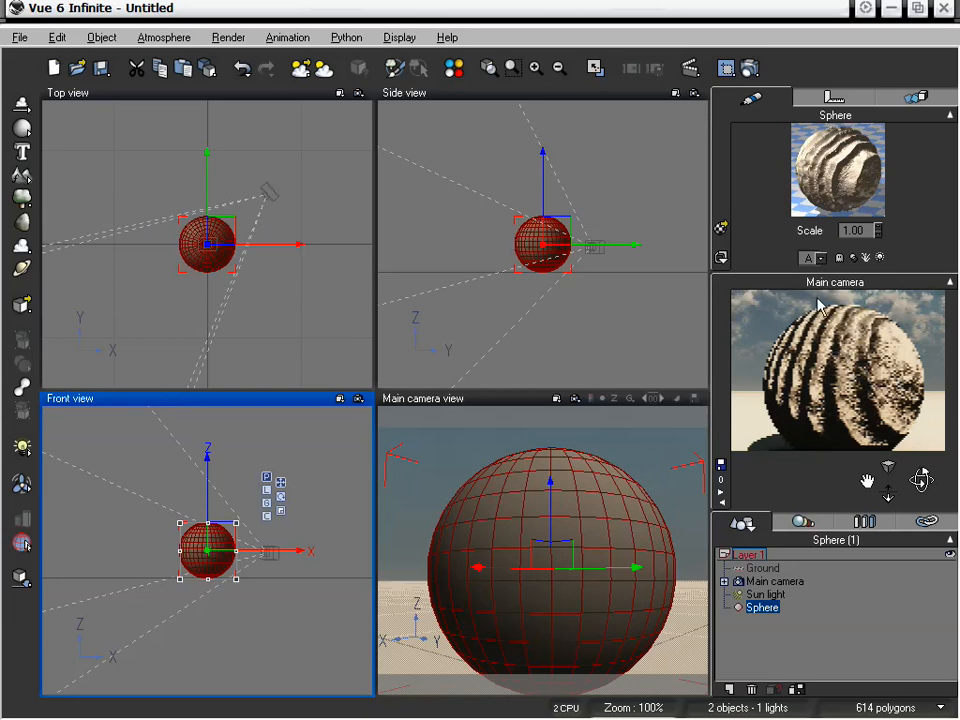
Render the scene to screen at Final quality with a 640x480 picture size
{"action": "left_click", "coordinate": [750, 68]}
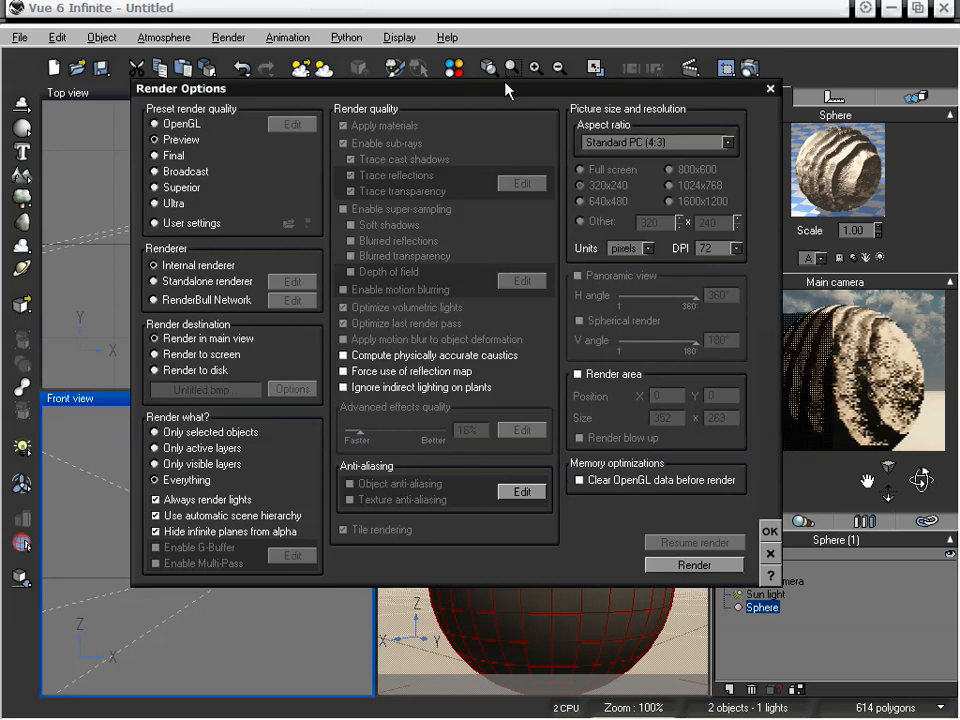
{"action": "left_click_drag", "start_coordinate": [505, 83], "coordinate": [495, 79]}
{"action": "left_click", "coordinate": [172, 152]}
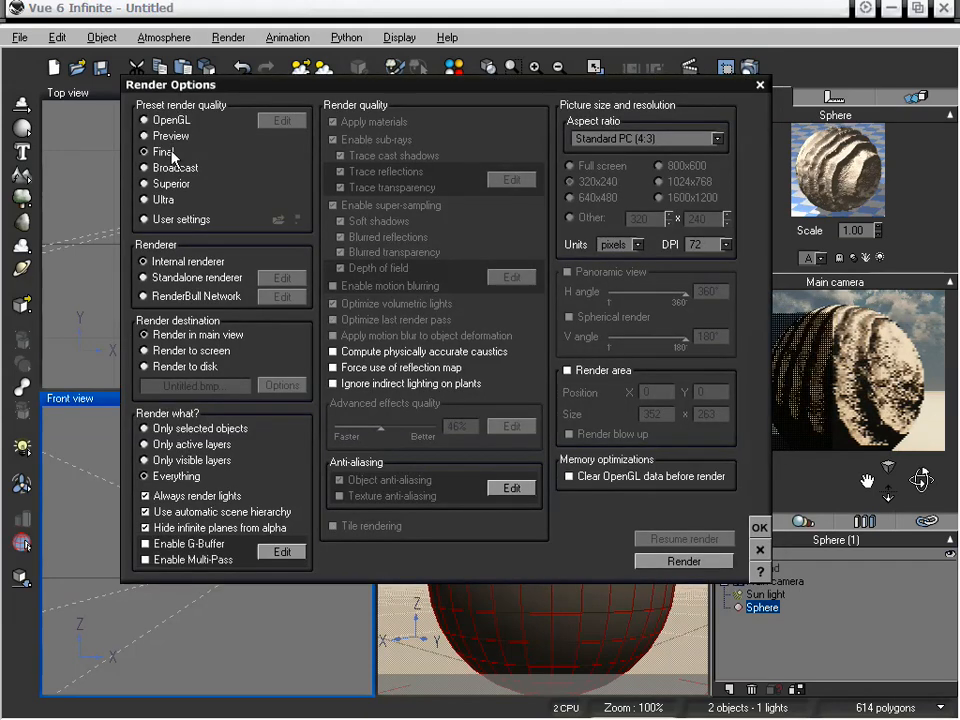
{"action": "left_click", "coordinate": [180, 357]}
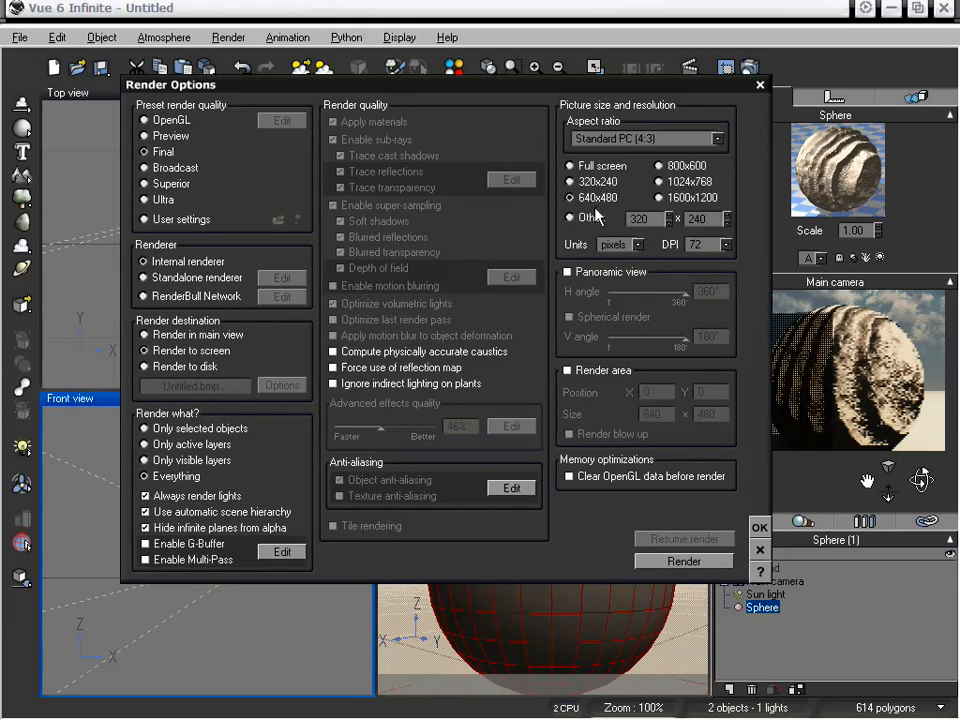
{"action": "left_click", "coordinate": [705, 561]}
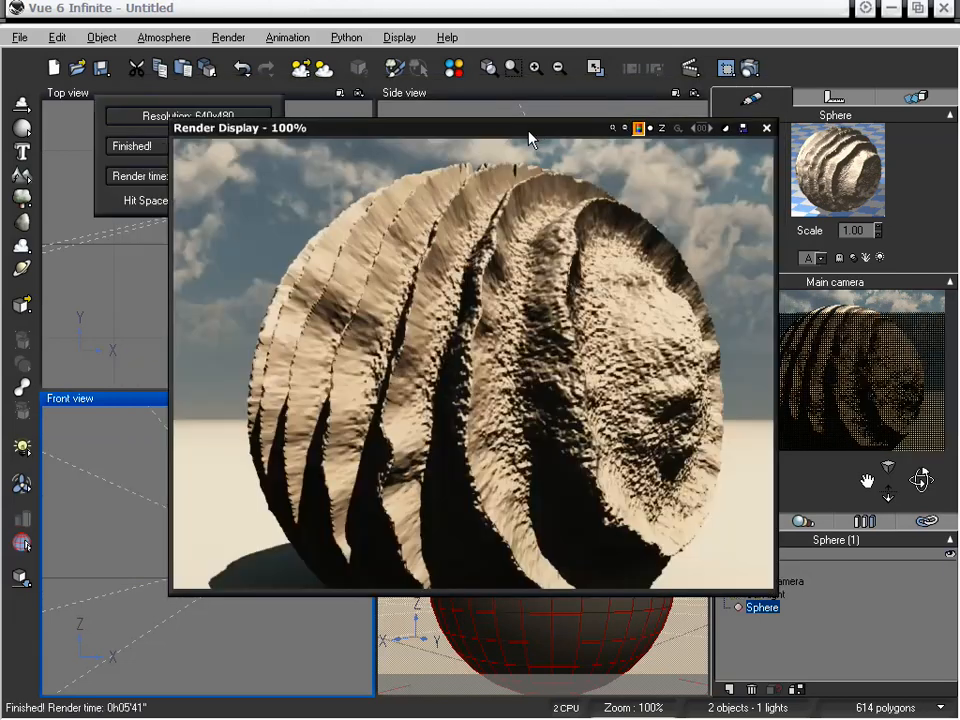
Inspect the displaced furrows on the rendered sphere and close the render display
{"action": "left_click_drag", "start_coordinate": [470, 134], "coordinate": [473, 200]}
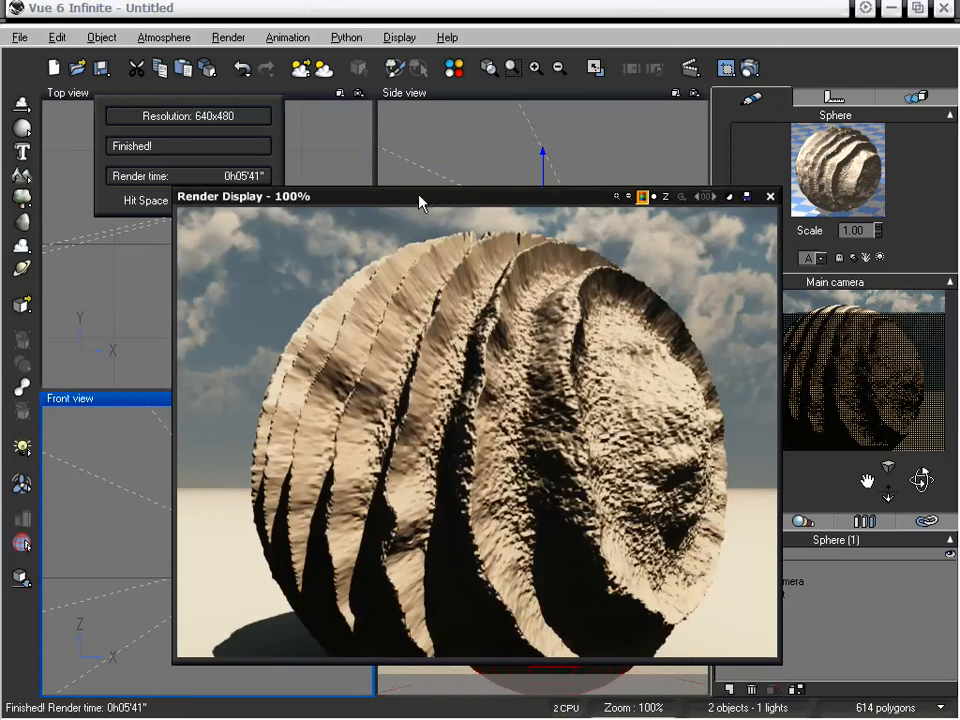
{"action": "left_click_drag", "start_coordinate": [420, 202], "coordinate": [415, 158]}
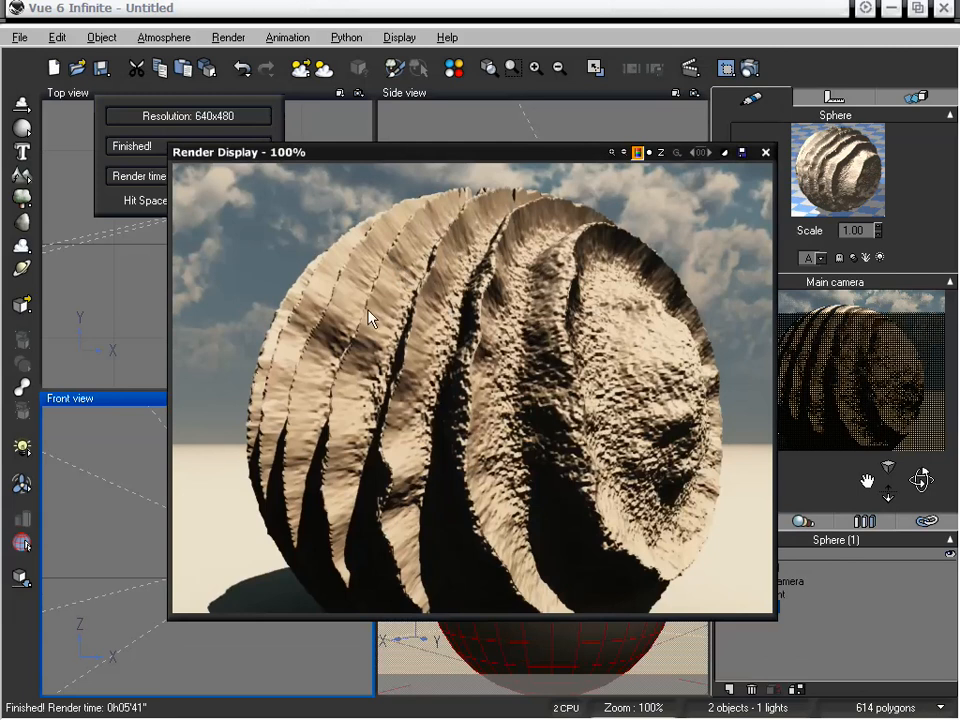
{"action": "left_click_drag", "start_coordinate": [511, 162], "coordinate": [503, 155]}
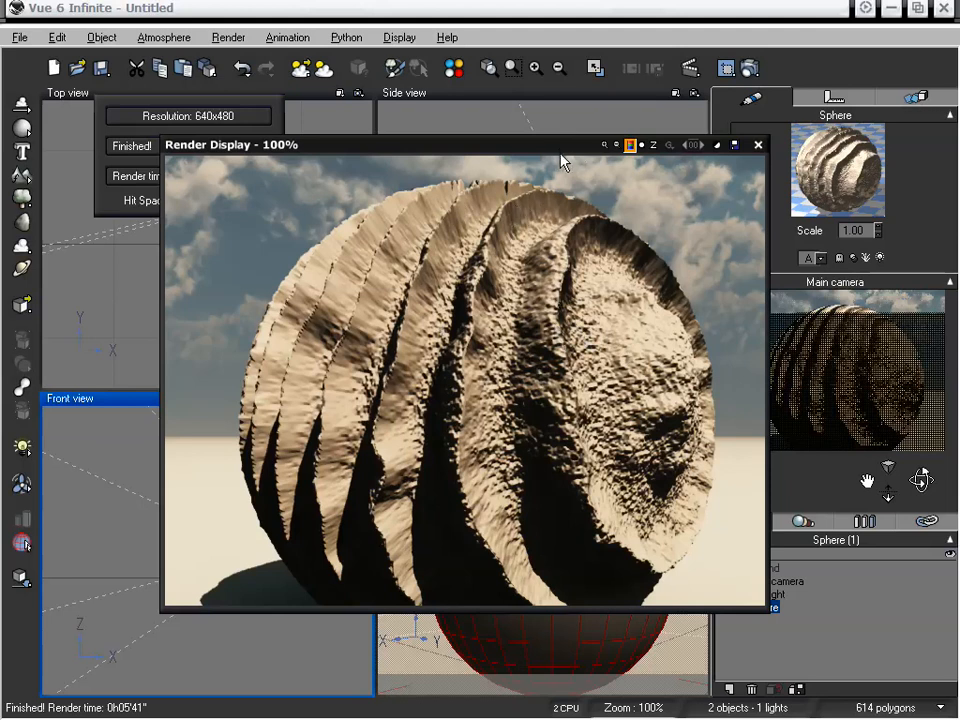
{"action": "left_click_drag", "start_coordinate": [561, 154], "coordinate": [551, 153]}
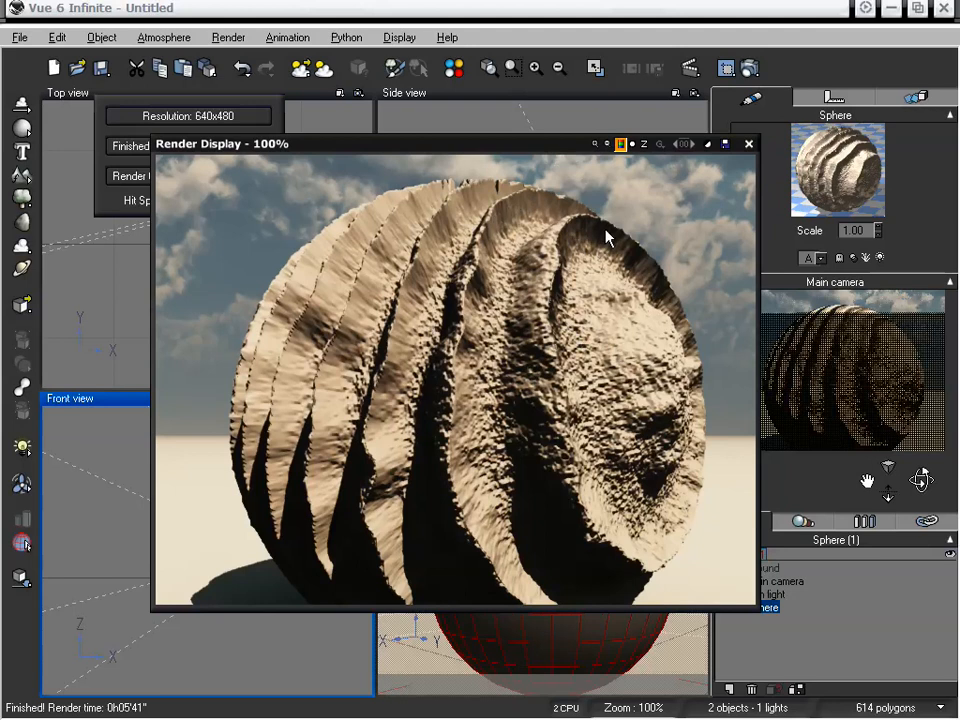
{"action": "left_click", "coordinate": [748, 145]}
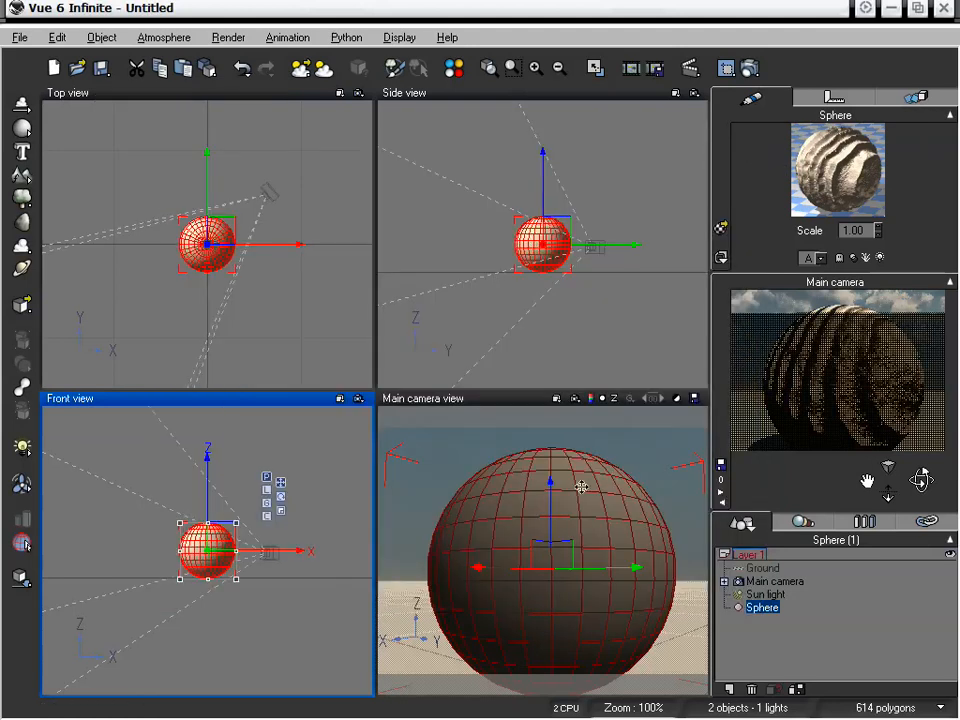
Replace the sphere with a standard terrain and pull the main camera back and up to frame it
{"action": "left_click", "coordinate": [583, 485]}
{"action": "key", "text": "Delete"}
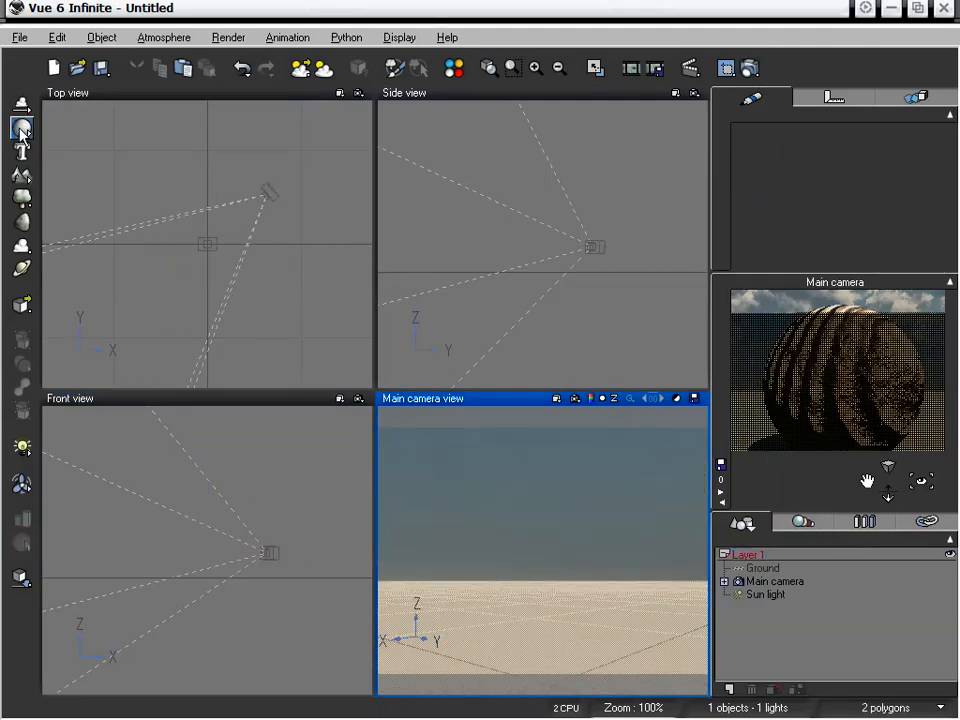
{"action": "left_click", "coordinate": [40, 185]}
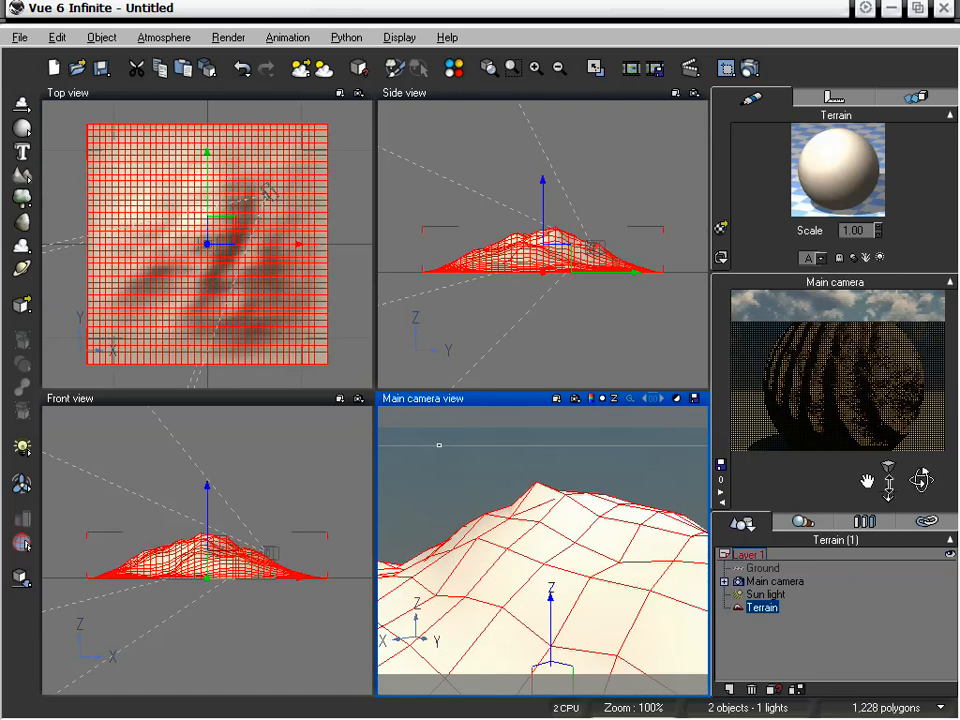
{"action": "left_click_drag", "start_coordinate": [887, 493], "coordinate": [865, 481]}
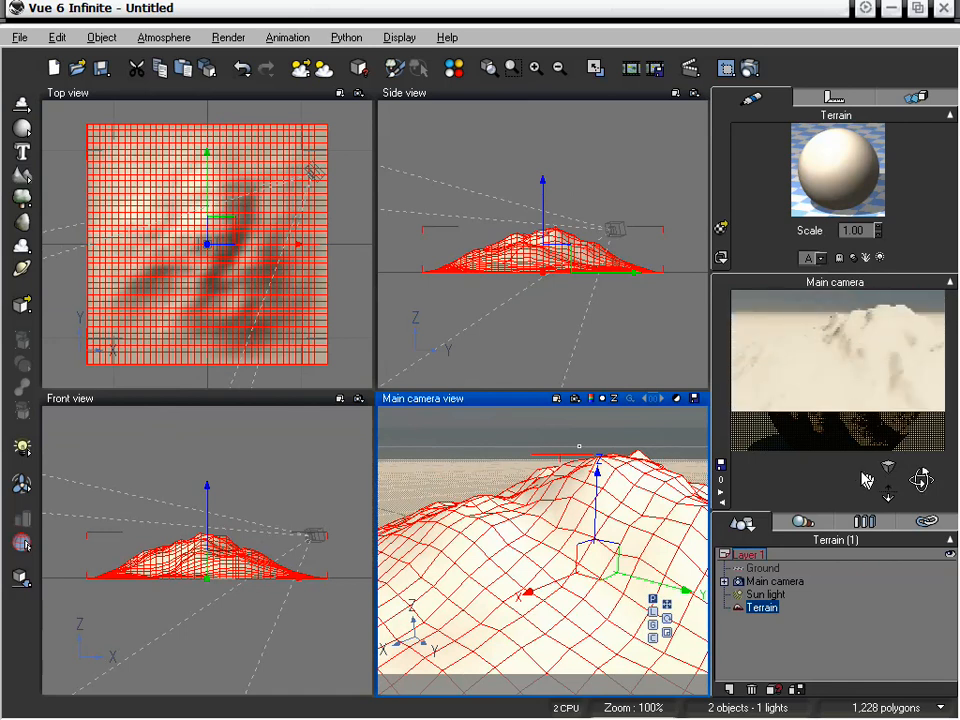
{"action": "left_click", "coordinate": [227, 38]}
{"action": "mouse_move", "coordinate": [189, 37]}
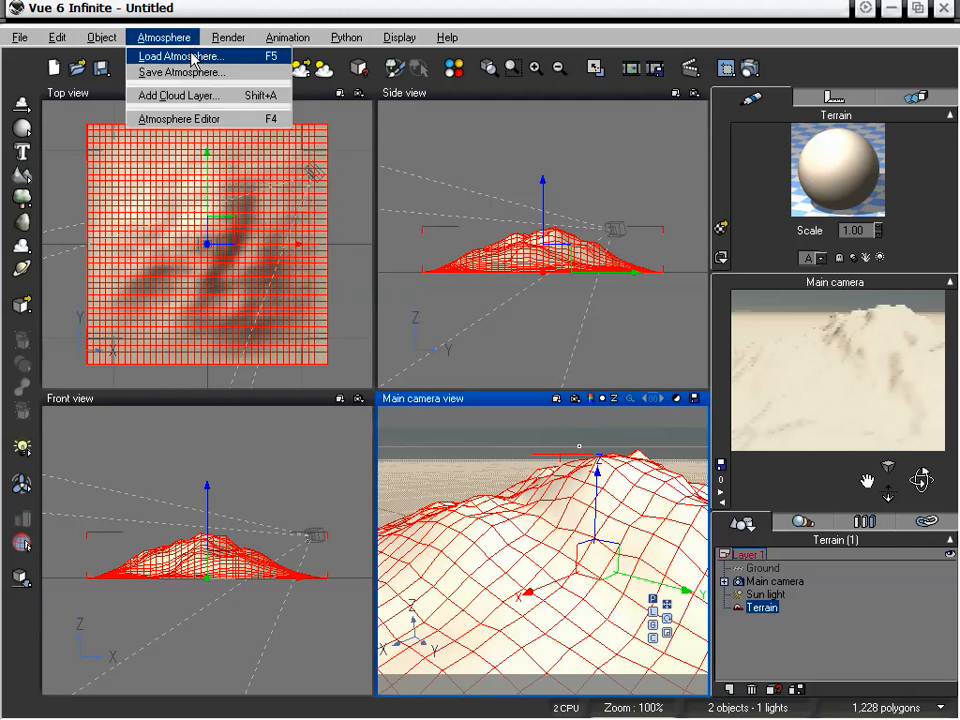
{"action": "left_click", "coordinate": [226, 10]}
Load the Complex Rock material from the Rocks collection onto the terrain
{"action": "left_click", "coordinate": [721, 228]}
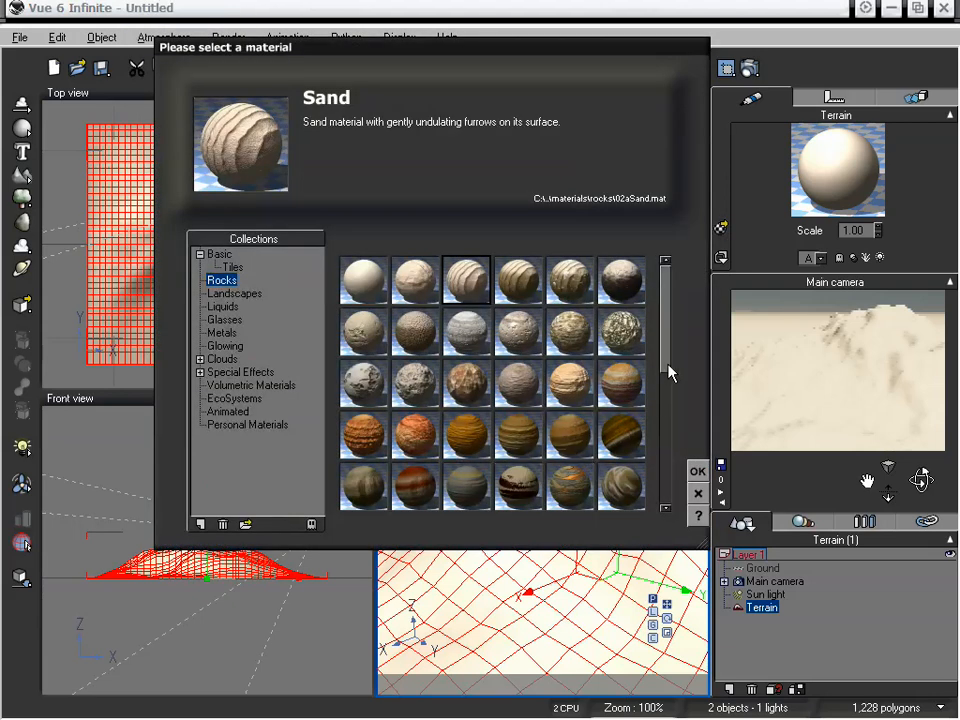
{"action": "left_click", "coordinate": [666, 478]}
{"action": "left_click", "coordinate": [617, 486]}
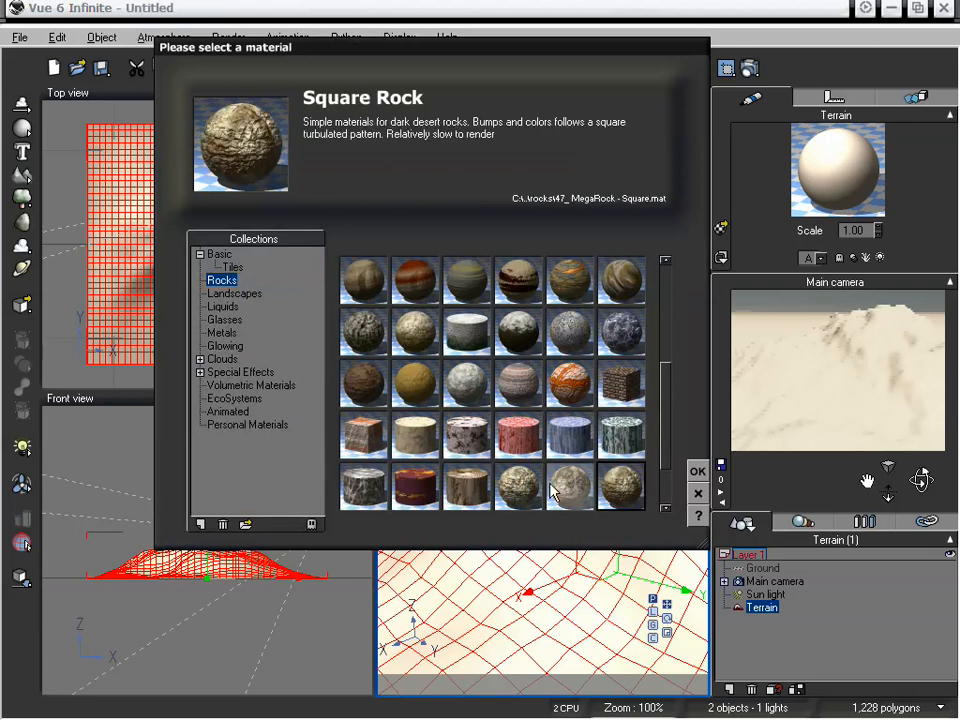
{"action": "left_click", "coordinate": [508, 484]}
{"action": "left_click", "coordinate": [556, 485]}
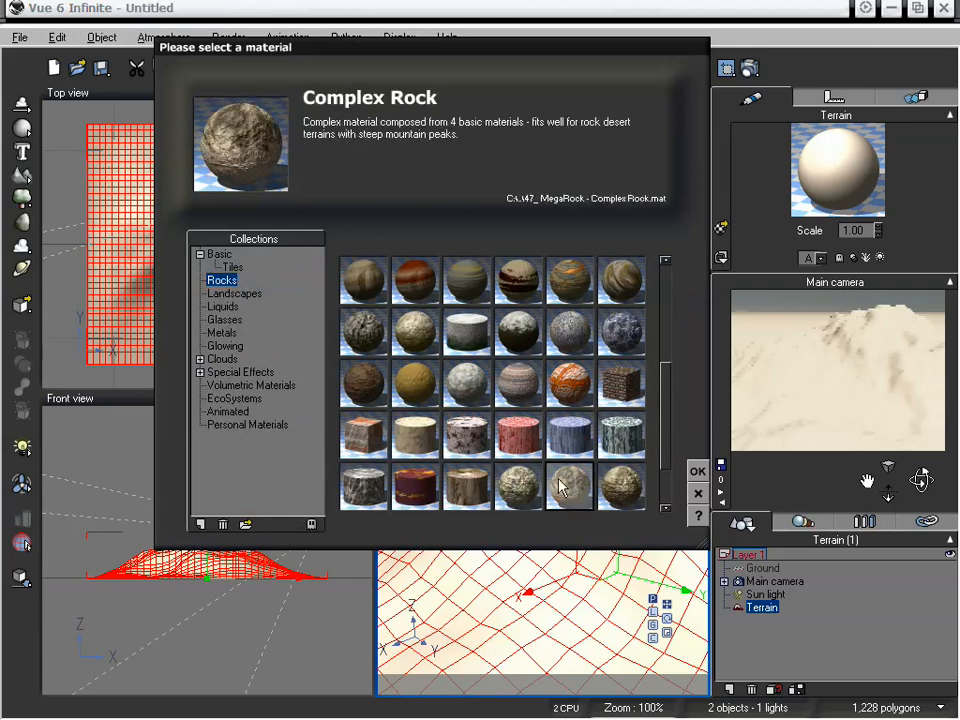
{"action": "left_click", "coordinate": [697, 474]}
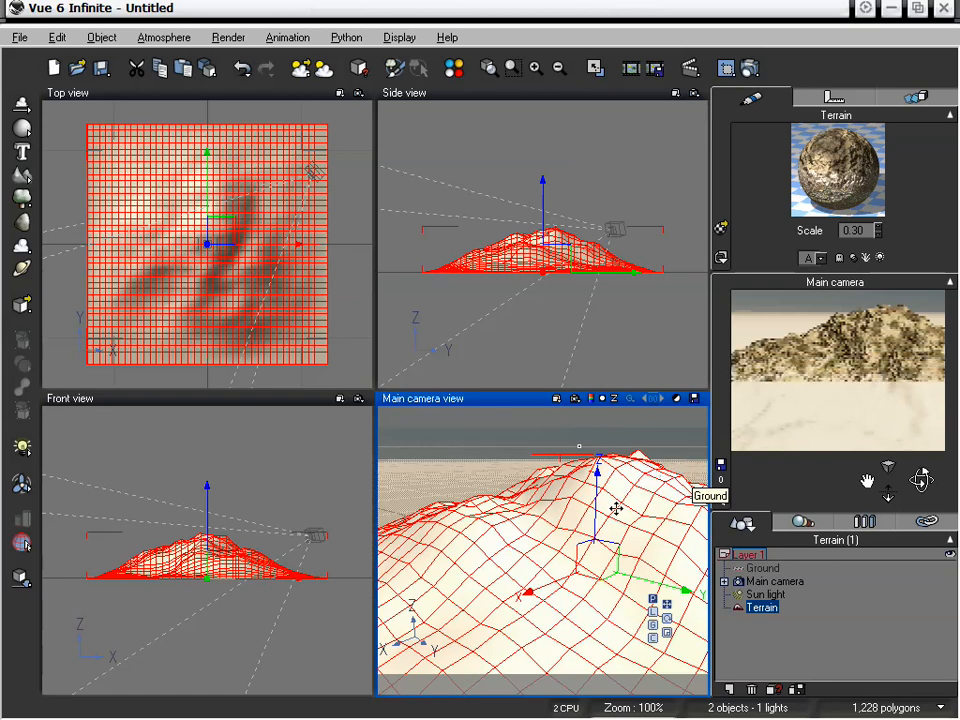
Edit the terrain's Complex Rock material and enable displacement mapping for the bumps of its sub-material 3
{"action": "right_click", "coordinate": [840, 176]}
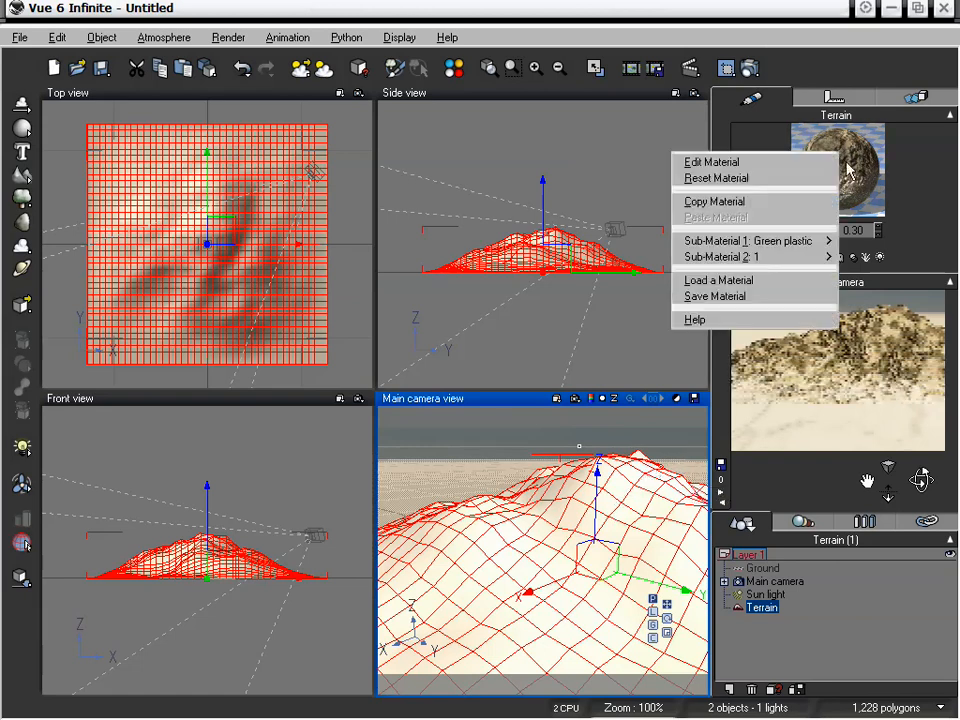
{"action": "left_click", "coordinate": [797, 171]}
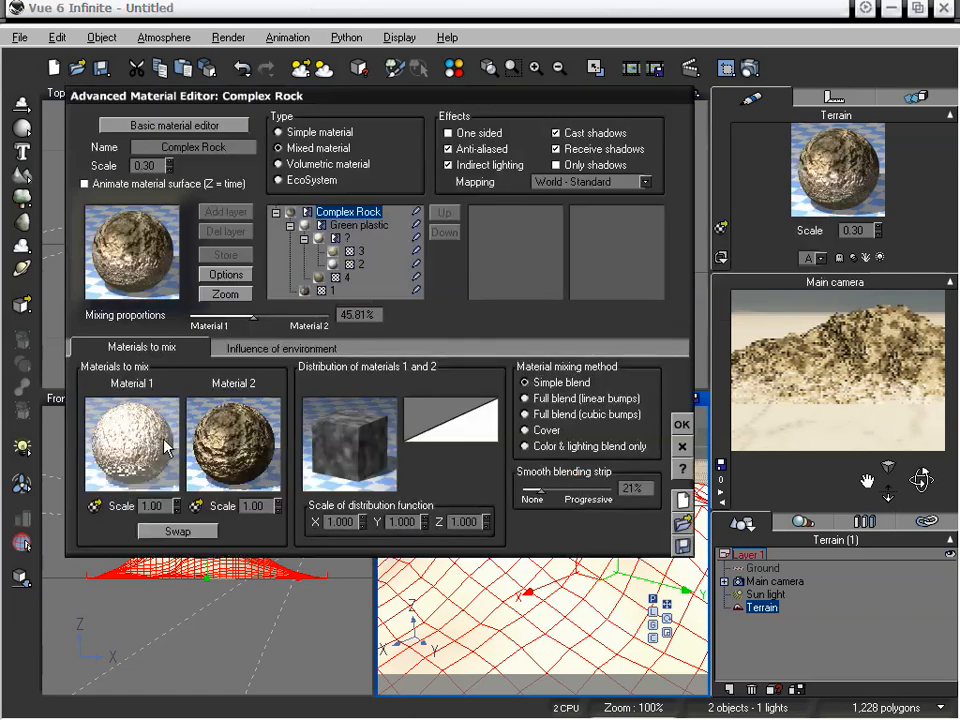
{"action": "left_click_drag", "start_coordinate": [357, 96], "coordinate": [372, 91]}
{"action": "left_click", "coordinate": [358, 224]}
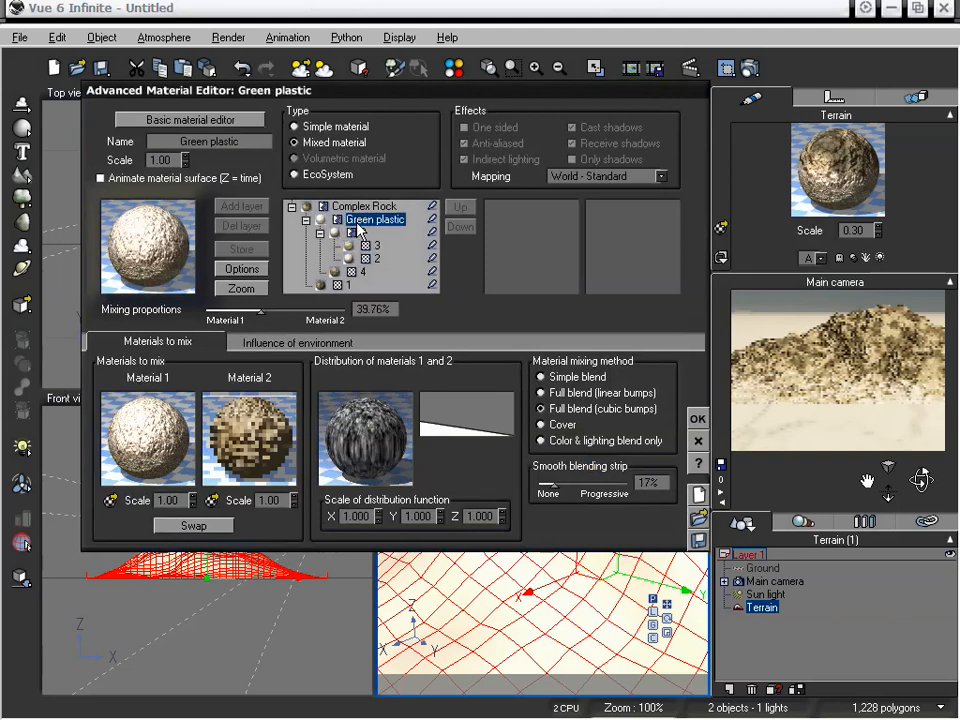
{"action": "left_click", "coordinate": [364, 233]}
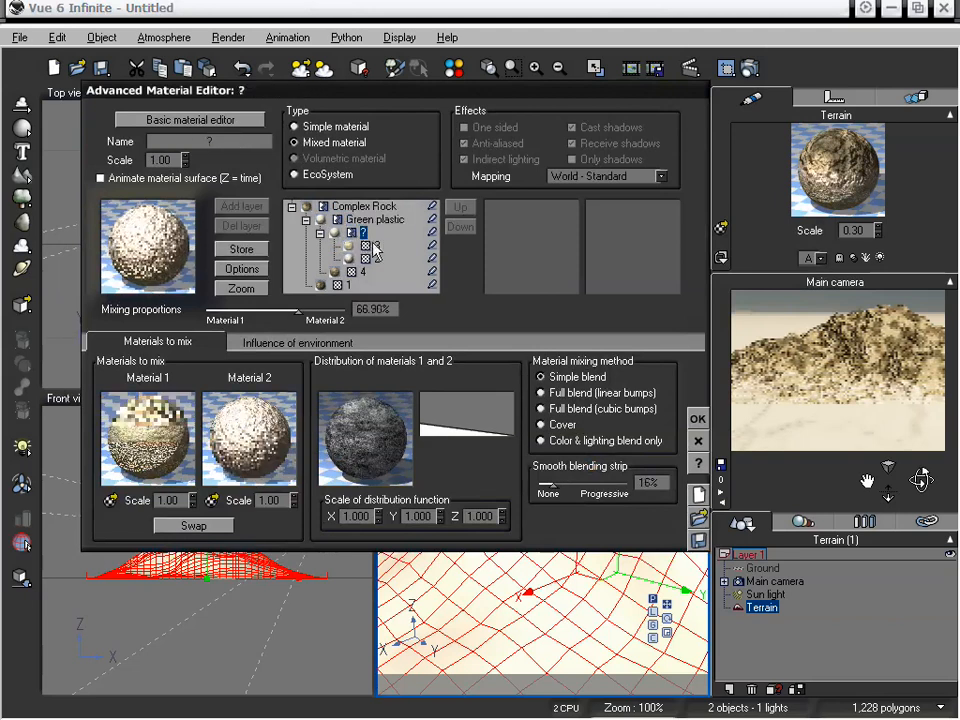
{"action": "left_click", "coordinate": [375, 247]}
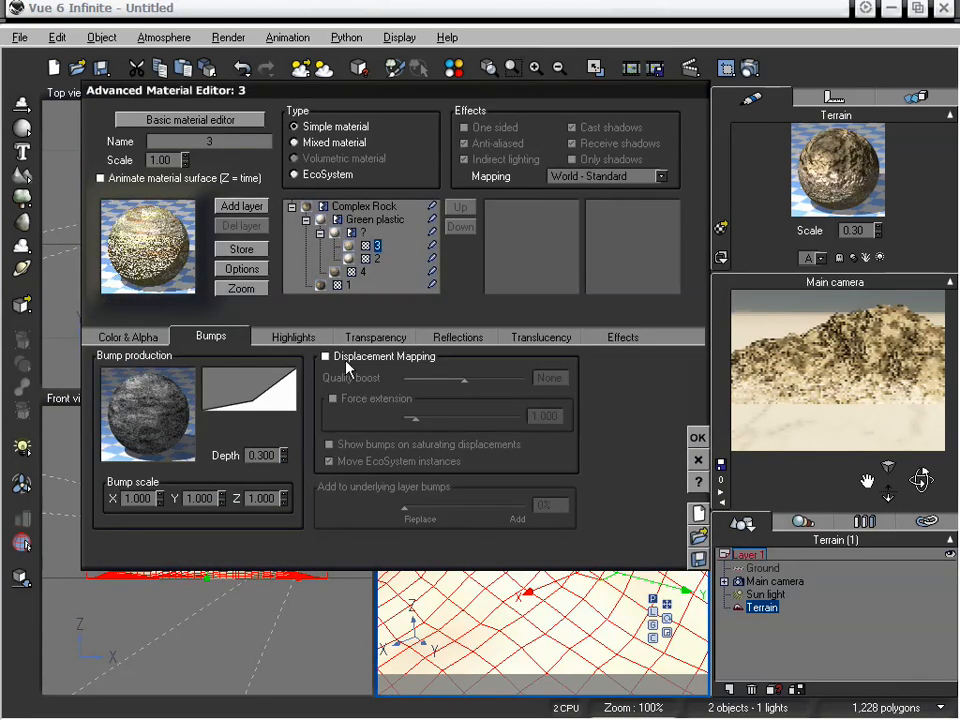
{"action": "left_click", "coordinate": [326, 356]}
Check the displacement mapping setting on Complex Rock's sub-materials 2, 3 and 4, and accept the material
{"action": "left_click", "coordinate": [376, 258]}
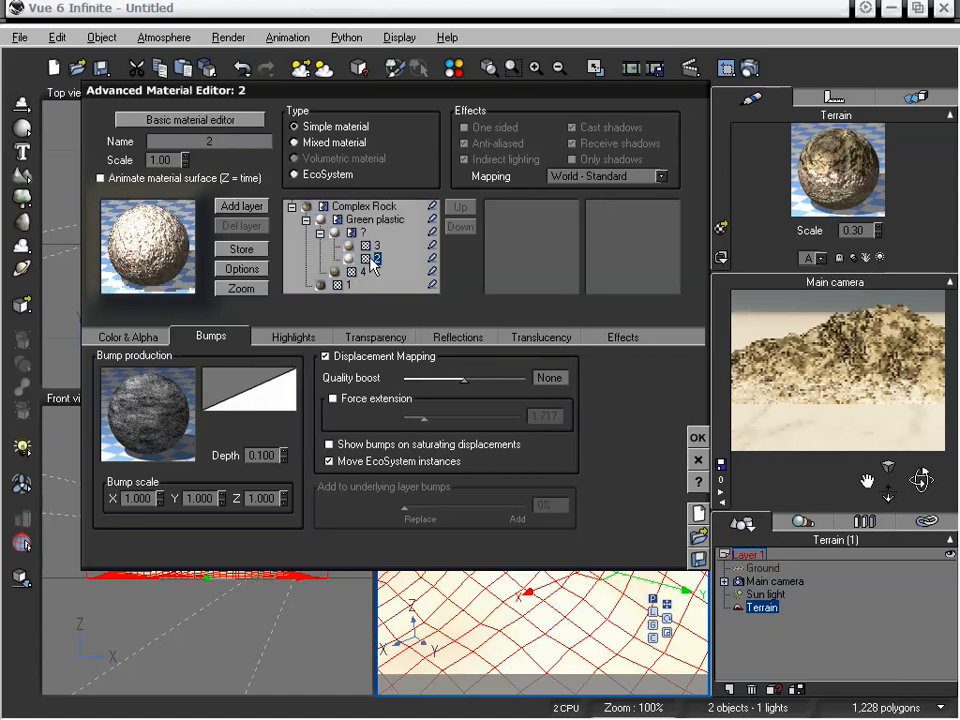
{"action": "left_click", "coordinate": [362, 271]}
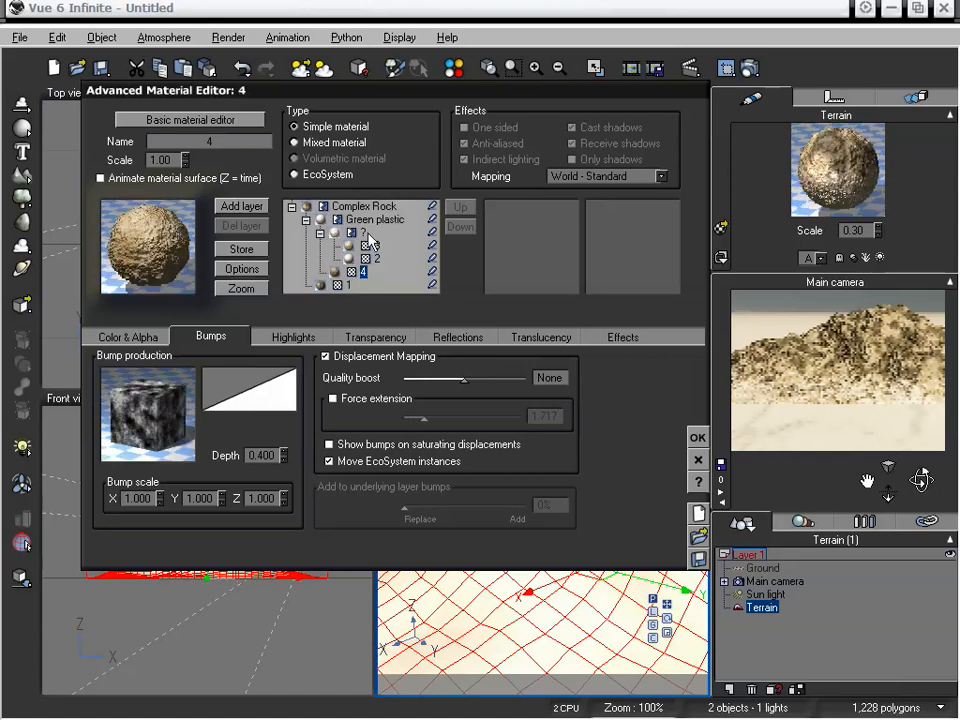
{"action": "left_click", "coordinate": [376, 246]}
{"action": "left_click", "coordinate": [375, 259]}
{"action": "key", "text": "Down"}
{"action": "key", "text": "Down"}
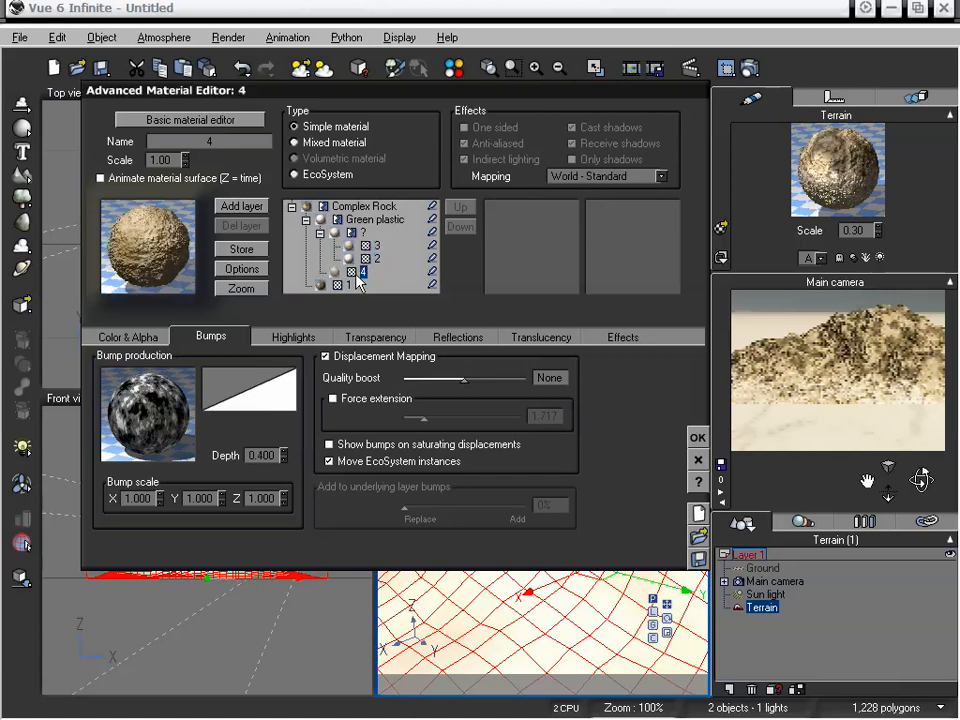
{"action": "left_click", "coordinate": [358, 220]}
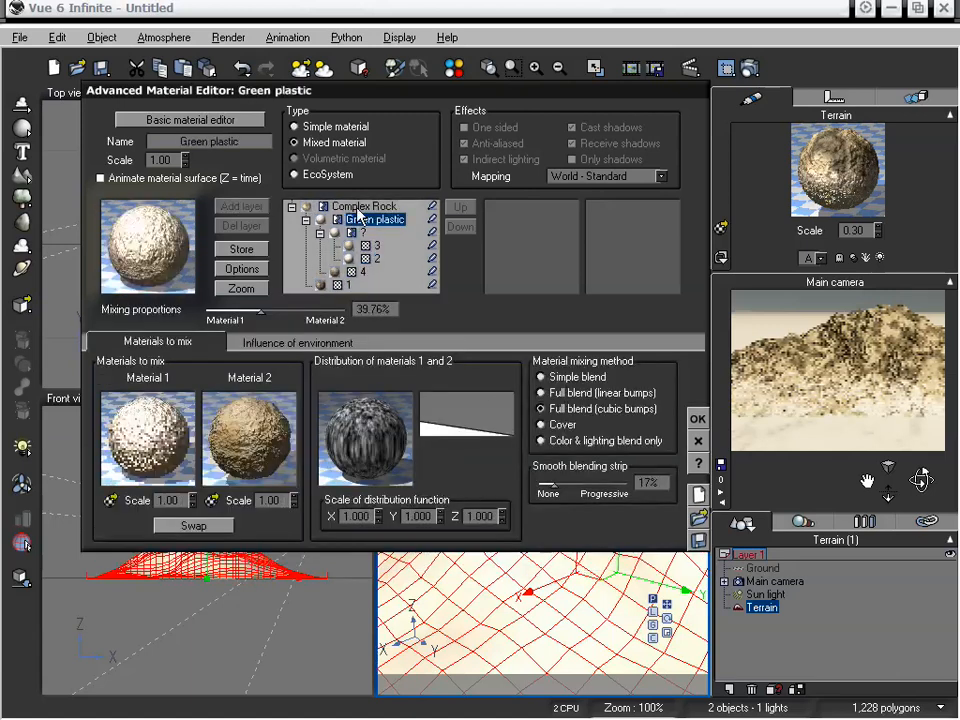
{"action": "left_click", "coordinate": [364, 206]}
{"action": "left_click", "coordinate": [698, 419]}
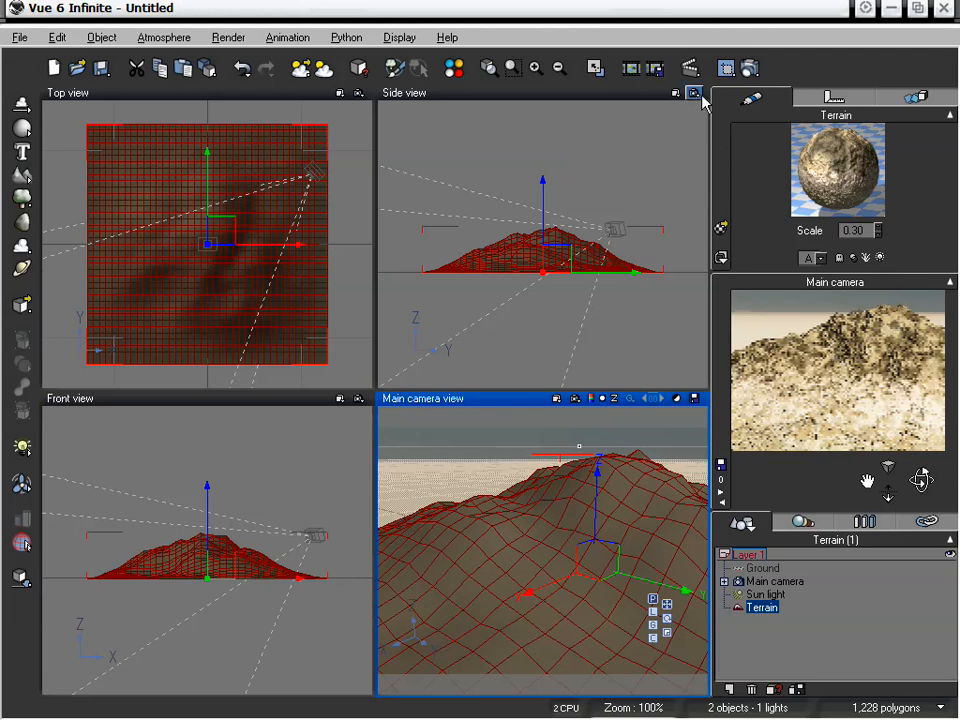
Render the terrain to screen at Final quality with a 320x240 picture size, and close the render display
{"action": "left_click", "coordinate": [750, 68]}
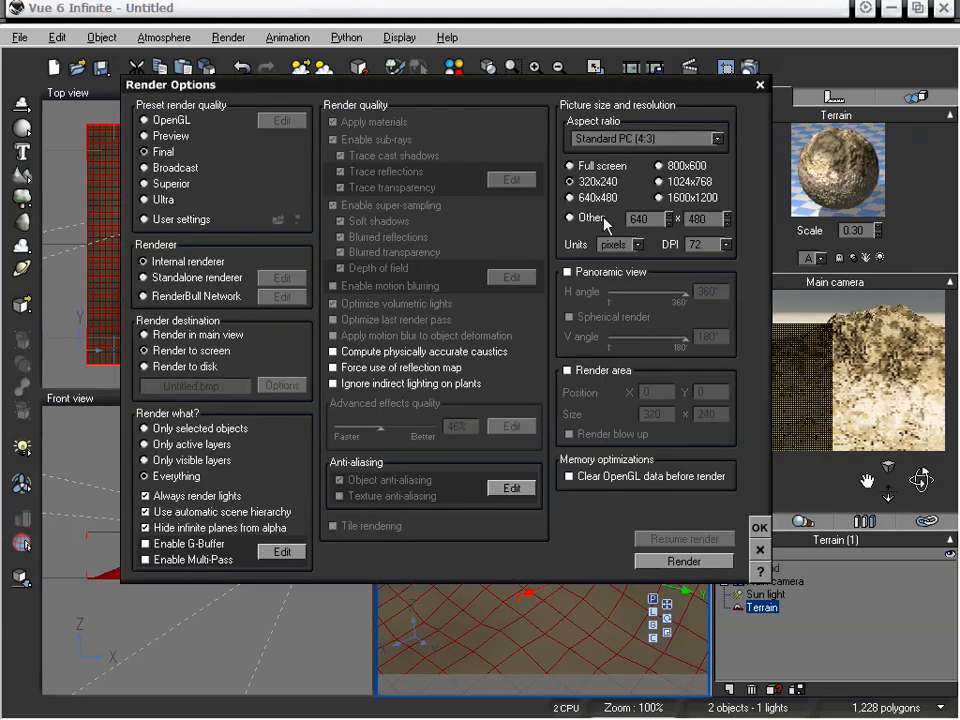
{"action": "left_click", "coordinate": [655, 561]}
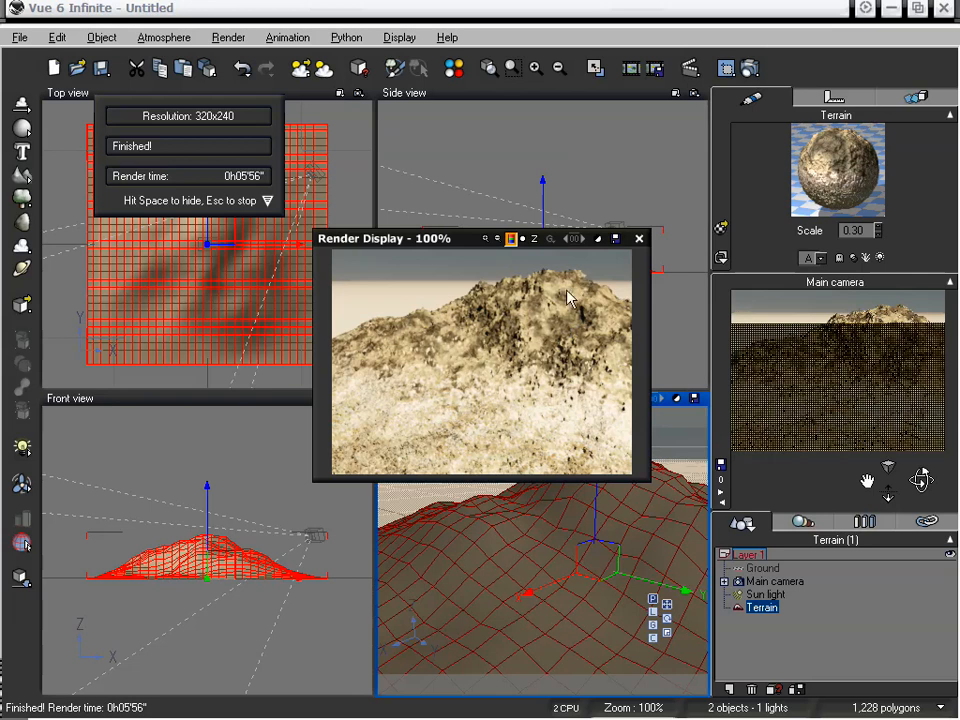
{"action": "left_click", "coordinate": [638, 240]}
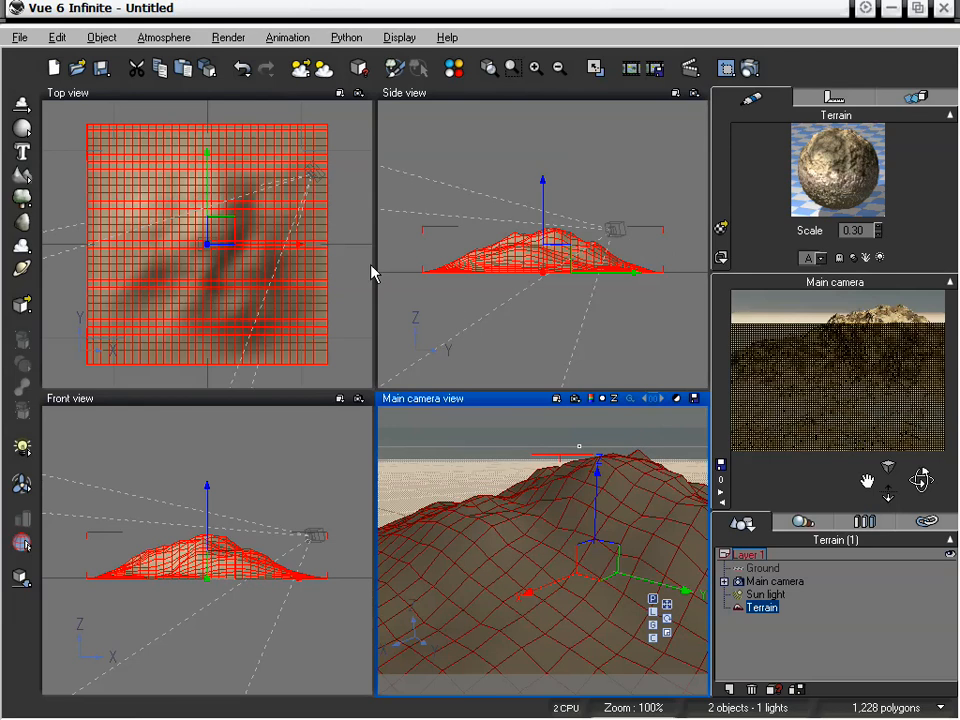
Replace the terrain with a sphere and shift the main camera to centre it in the frame
{"action": "left_click", "coordinate": [257, 197]}
{"action": "key", "text": "Delete"}
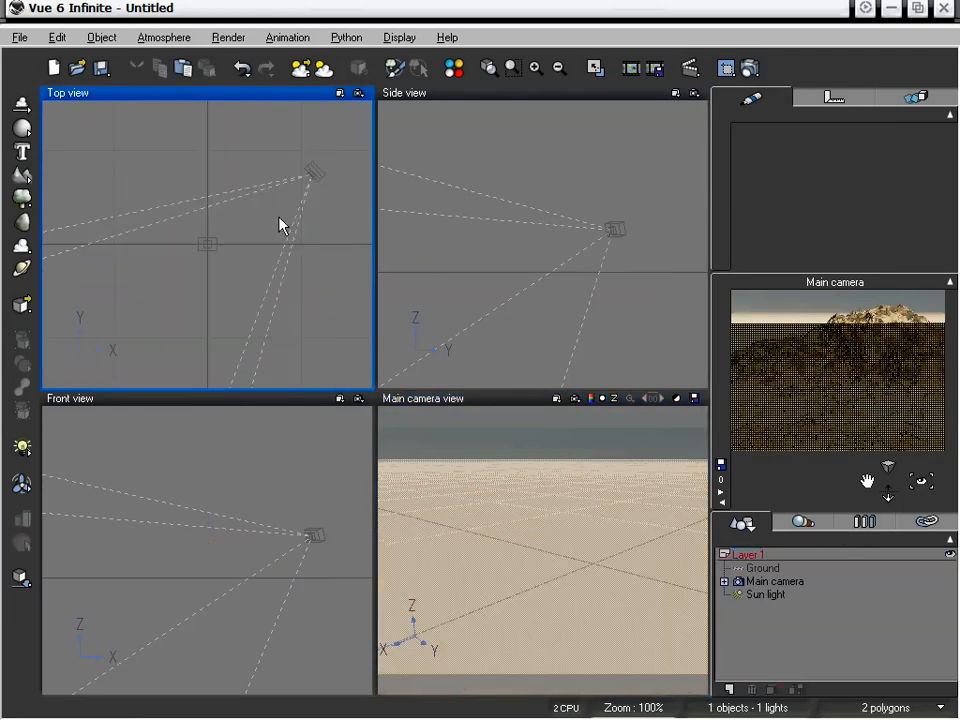
{"action": "left_click", "coordinate": [21, 128]}
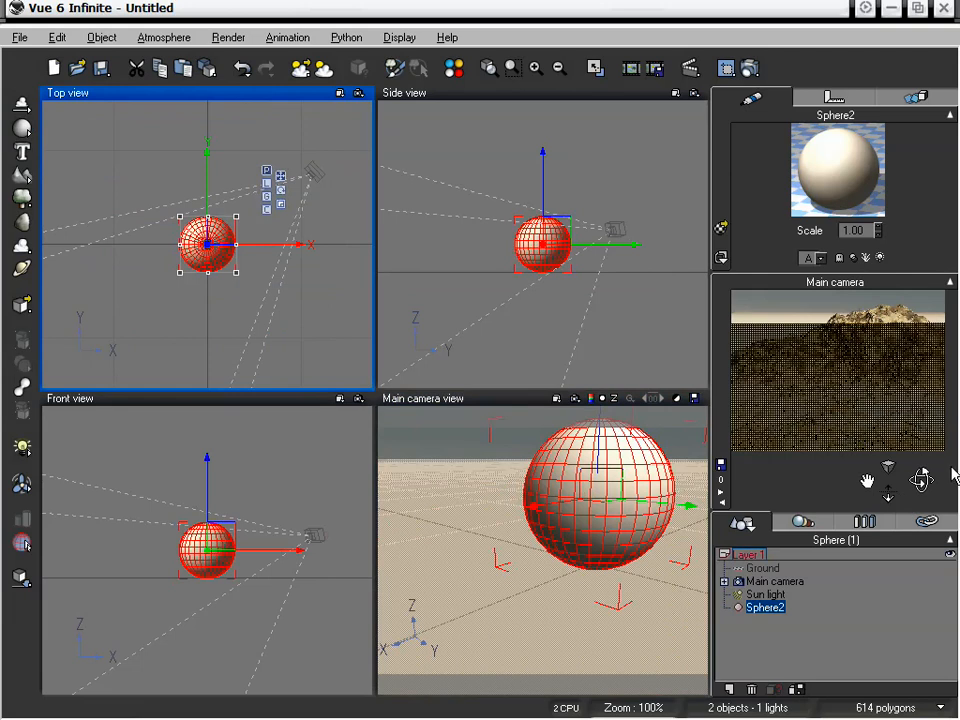
{"action": "left_click_drag", "start_coordinate": [867, 481], "coordinate": [863, 341]}
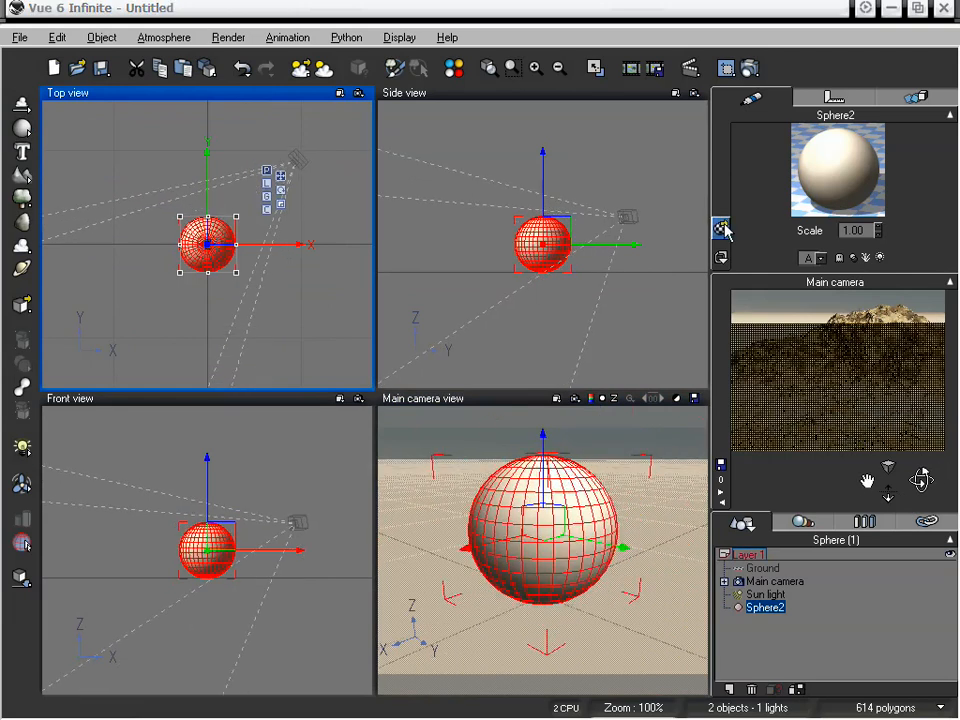
Browse the material collections and load the Paved Road material from Tiles onto the sphere
{"action": "left_click", "coordinate": [721, 228]}
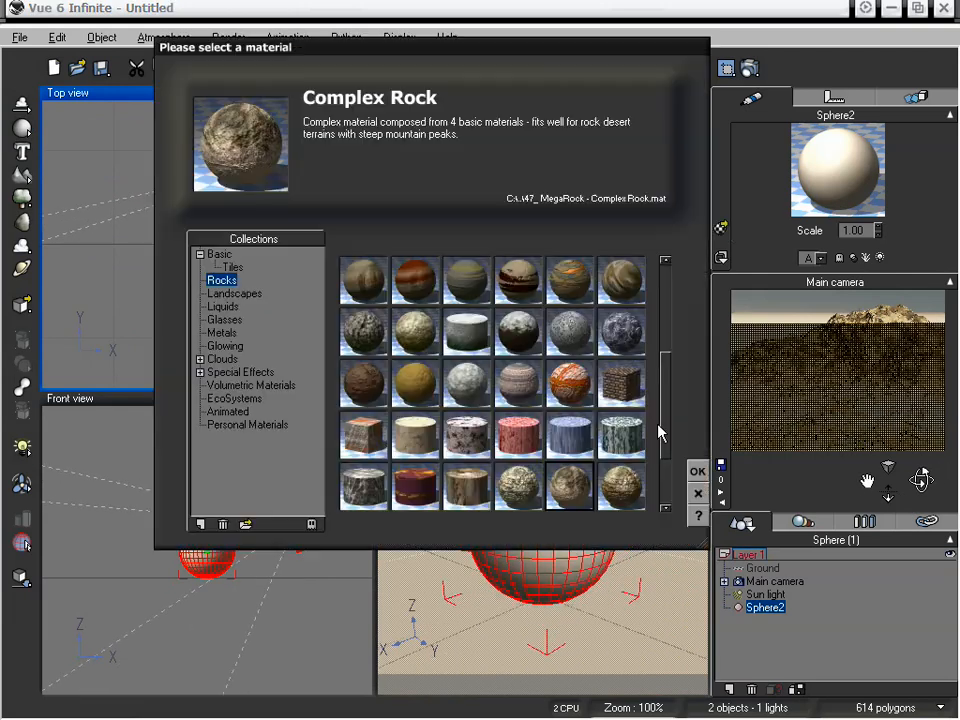
{"action": "left_click", "coordinate": [665, 508]}
{"action": "left_click", "coordinate": [665, 508]}
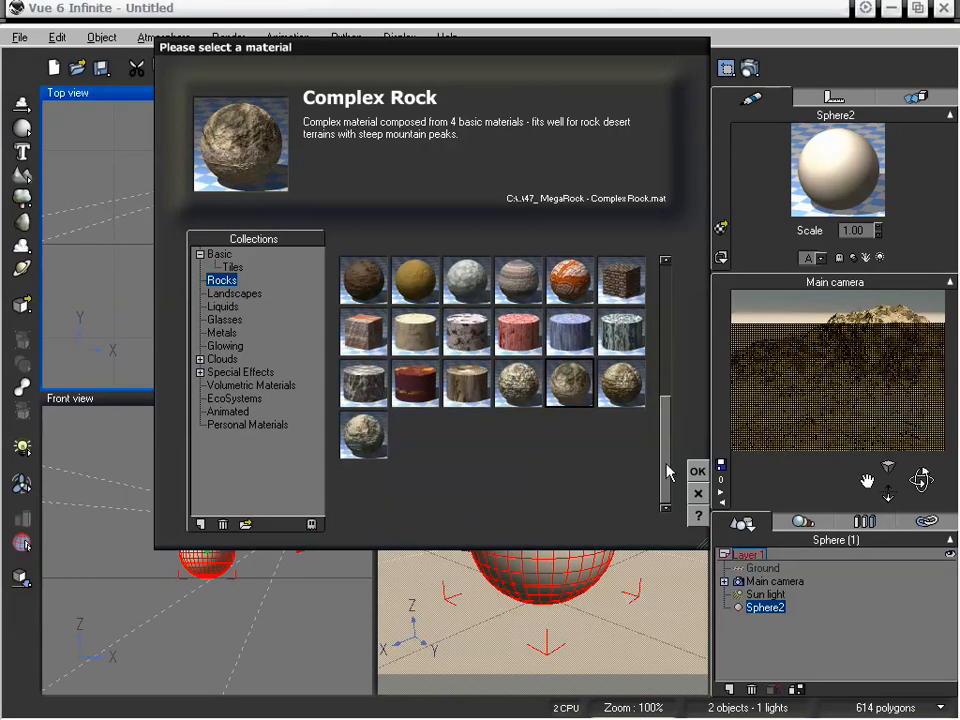
{"action": "left_click", "coordinate": [670, 275]}
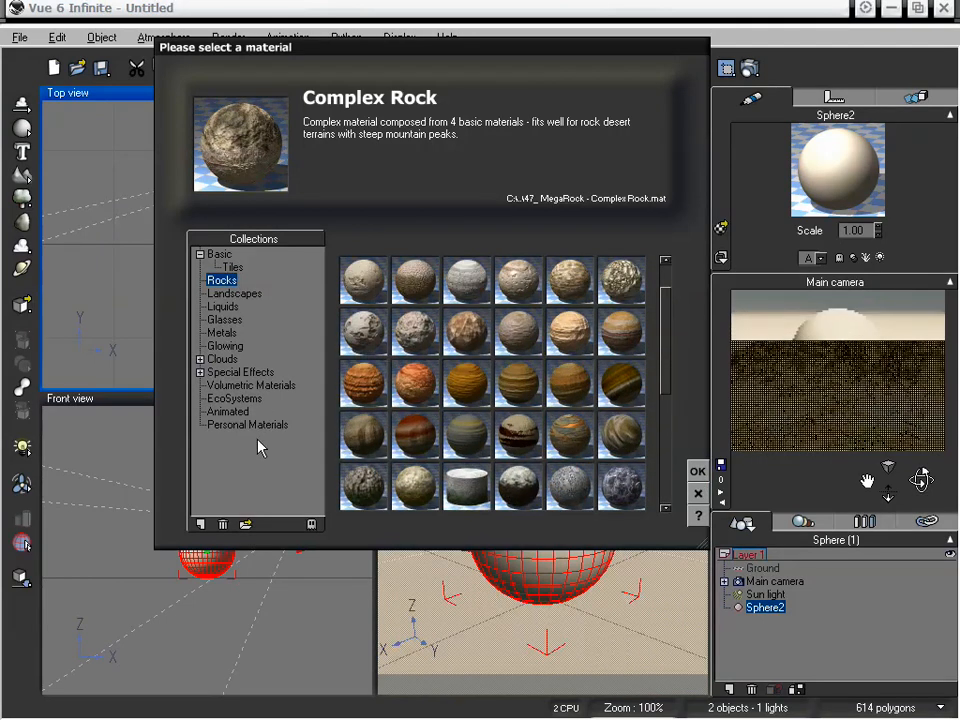
{"action": "left_click", "coordinate": [225, 294]}
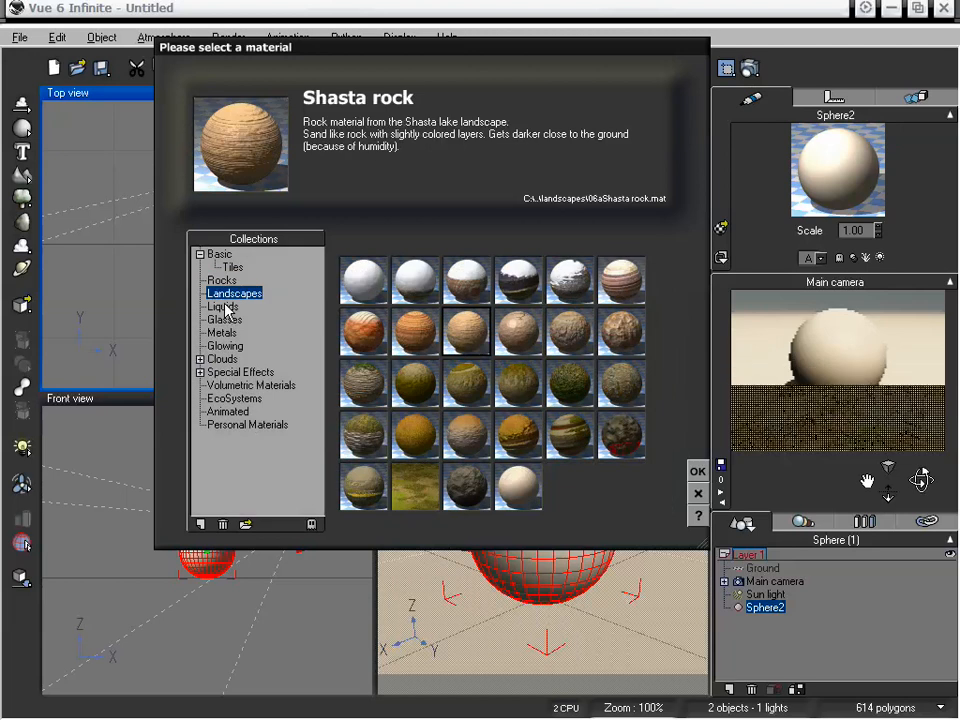
{"action": "left_click", "coordinate": [235, 268]}
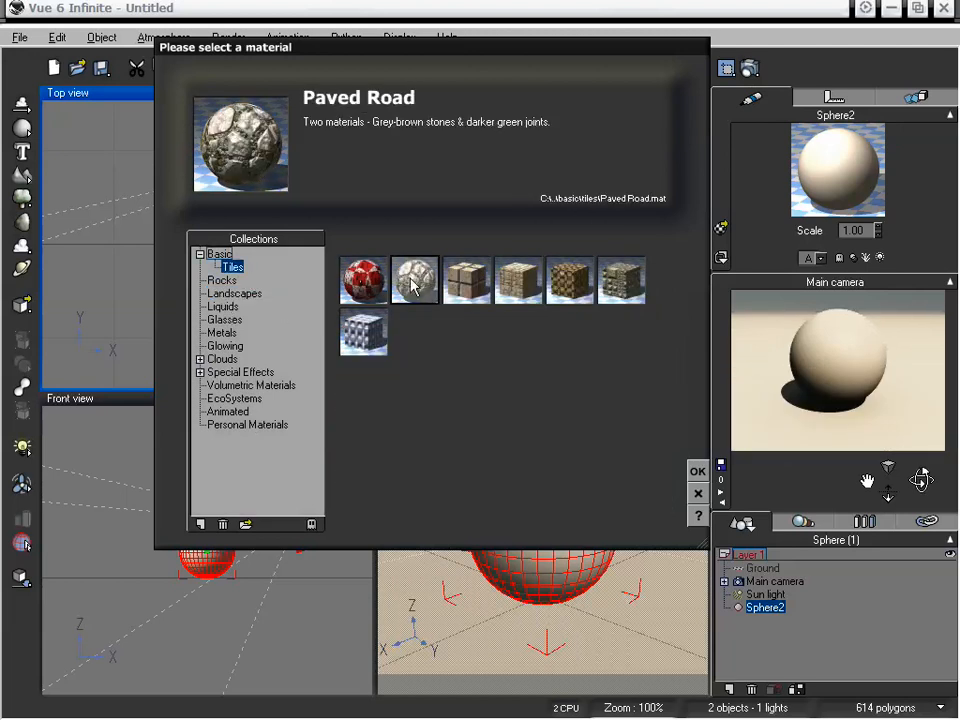
{"action": "left_click", "coordinate": [698, 472]}
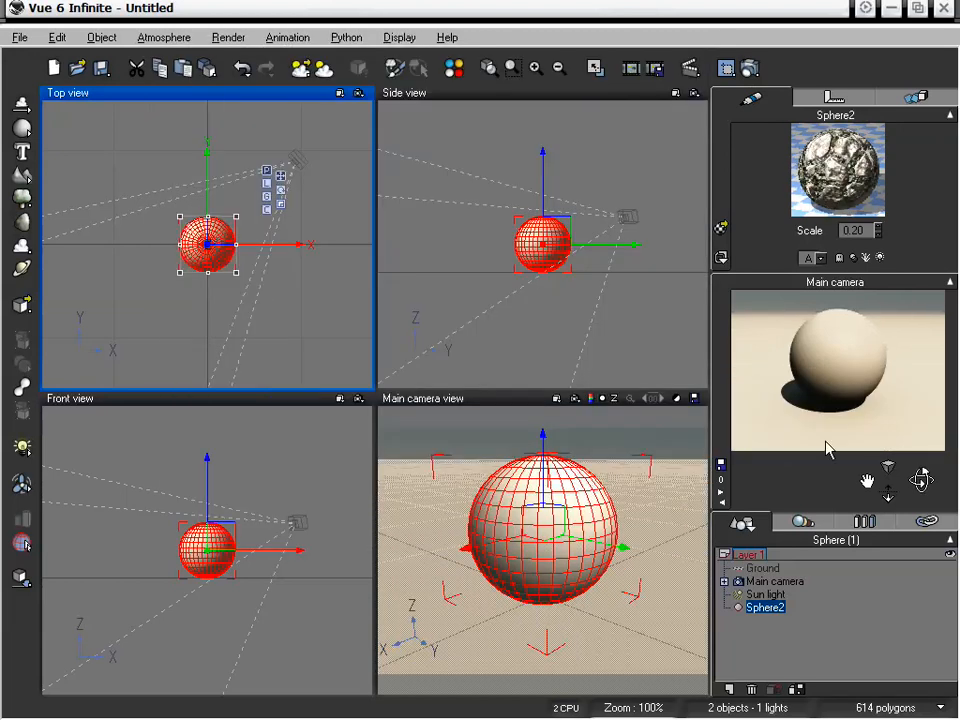
Bring the main camera closer to the sphere and set its Paved Road material scale to 0.70
{"action": "left_click_drag", "start_coordinate": [889, 485], "coordinate": [884, 489]}
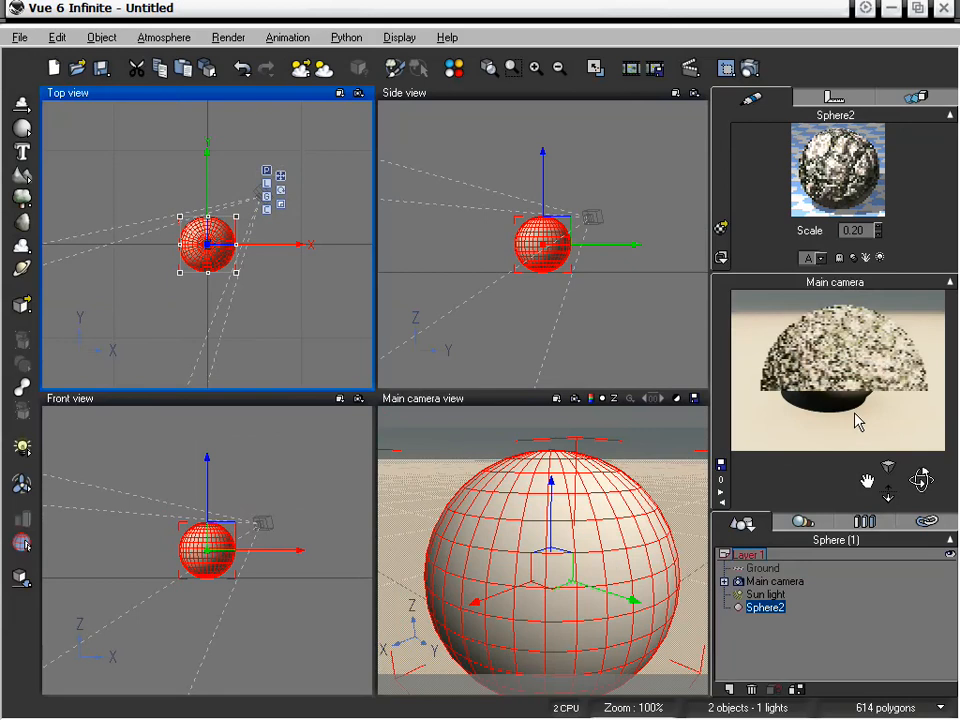
{"action": "left_click", "coordinate": [879, 227]}
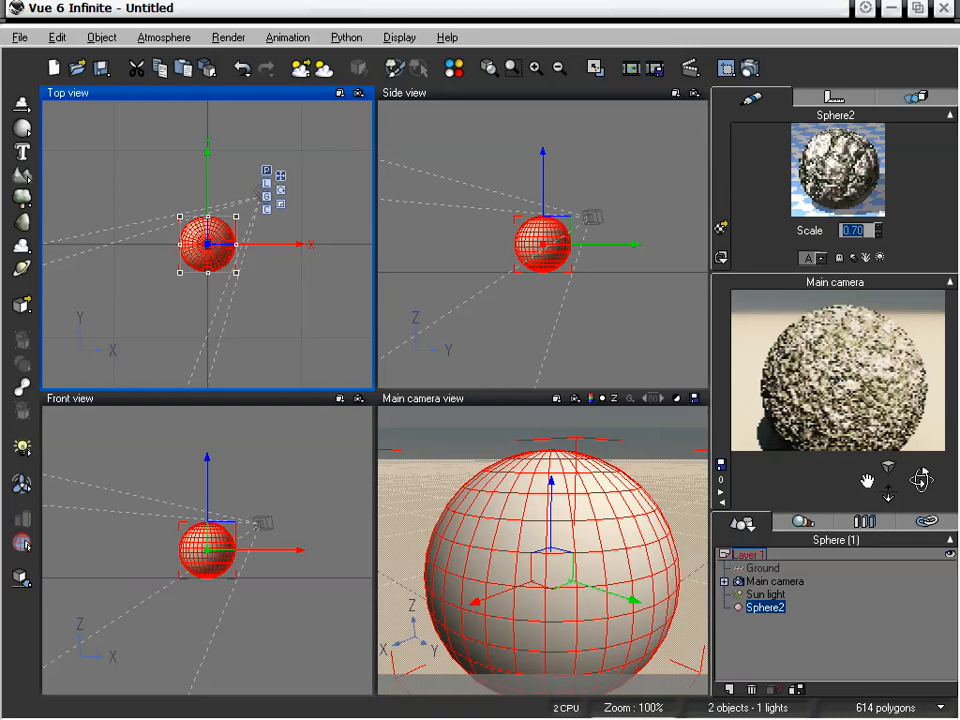
{"action": "left_click", "coordinate": [854, 364]}
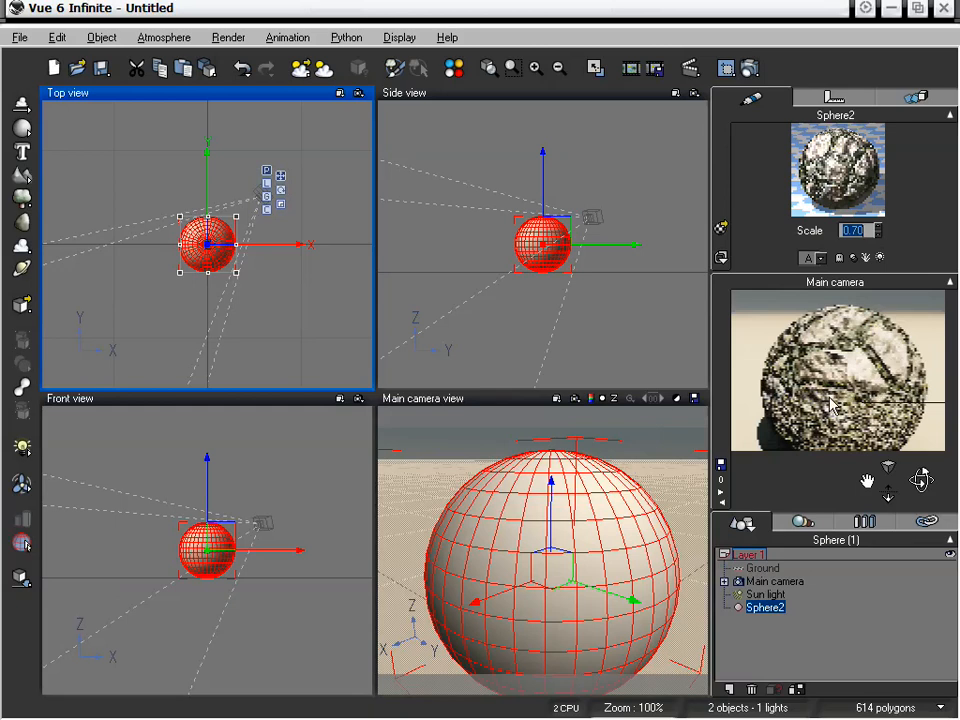
Inspect the displacement mapping settings of both Gray Clumps sub-materials in the Paved Road material, and close the editor
{"action": "double_click", "coordinate": [836, 156]}
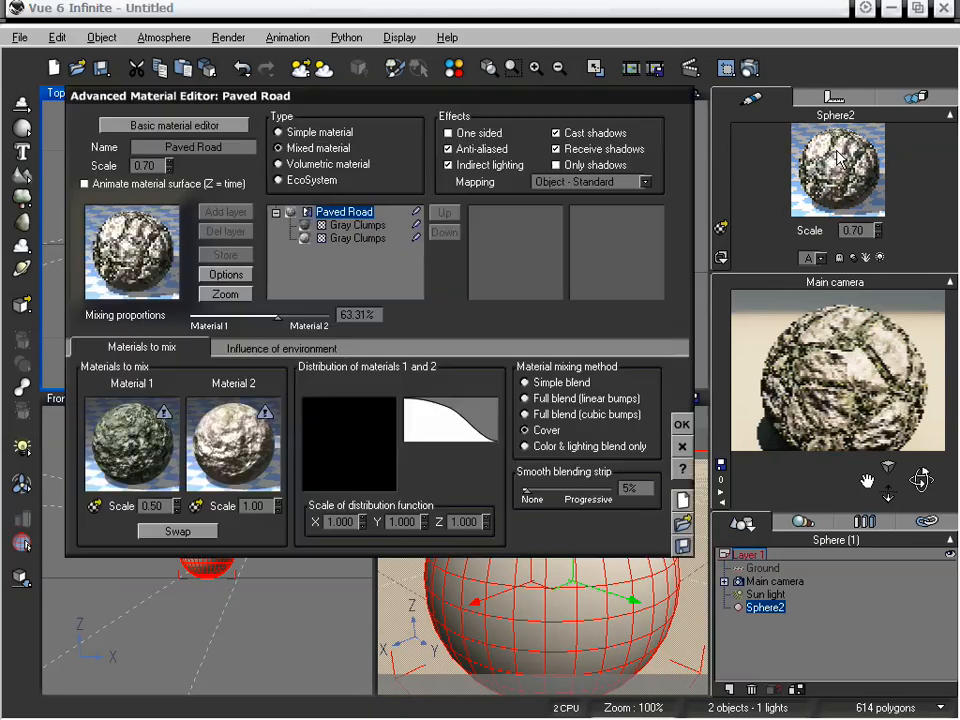
{"action": "left_click", "coordinate": [356, 226]}
{"action": "left_click", "coordinate": [354, 238]}
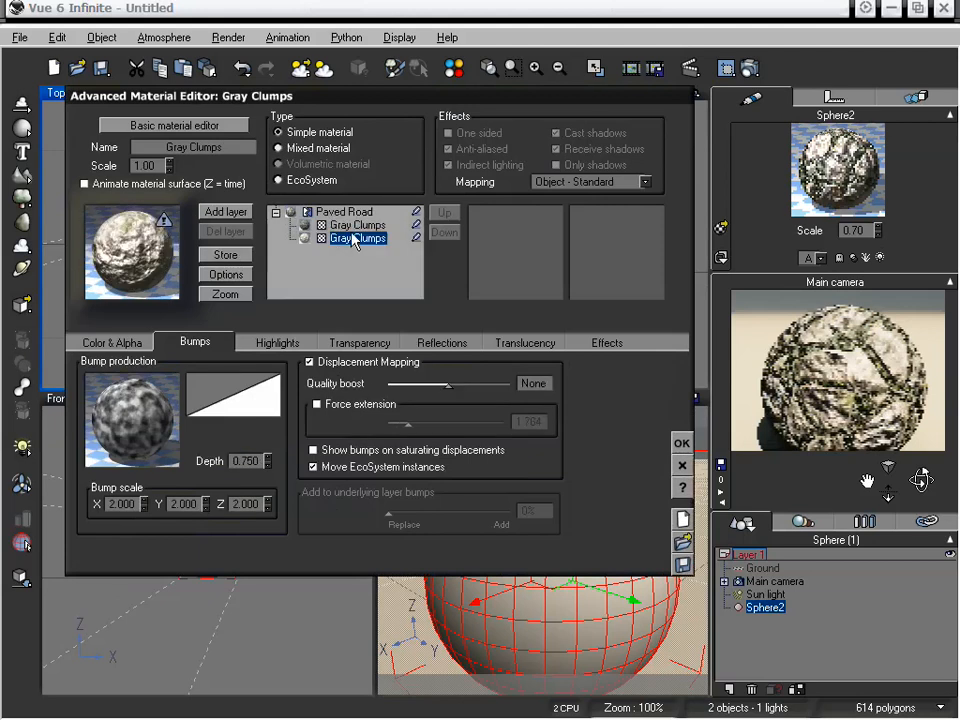
{"action": "left_click", "coordinate": [681, 444]}
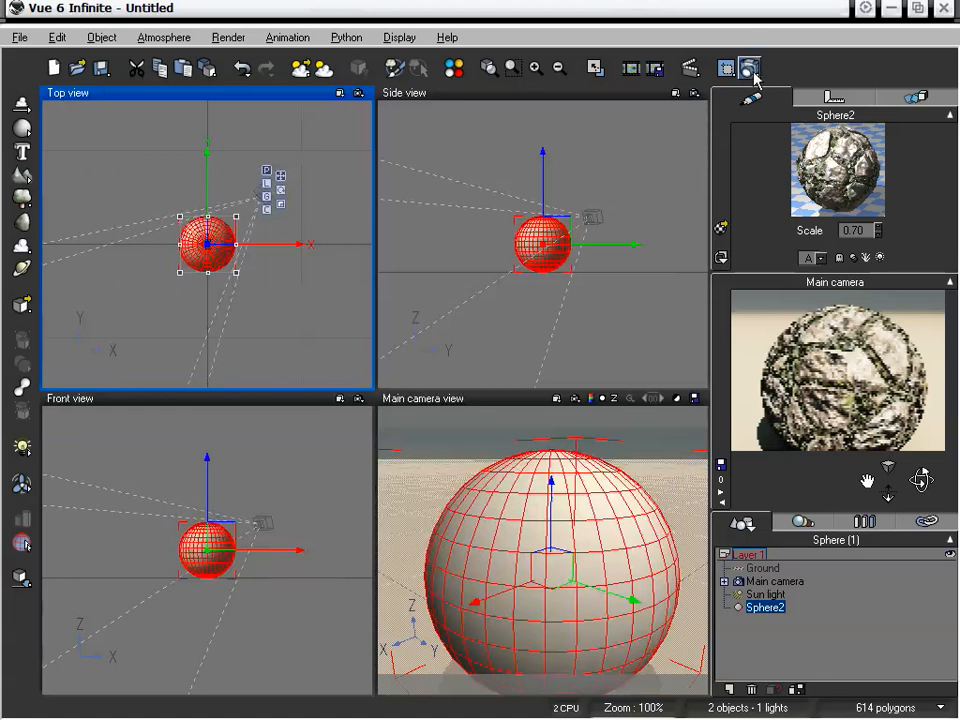
Switch the atmosphere's lighting model to Global ambience and render the Paved Road sphere to screen at 320x240 in Final quality
{"action": "left_click", "coordinate": [750, 68]}
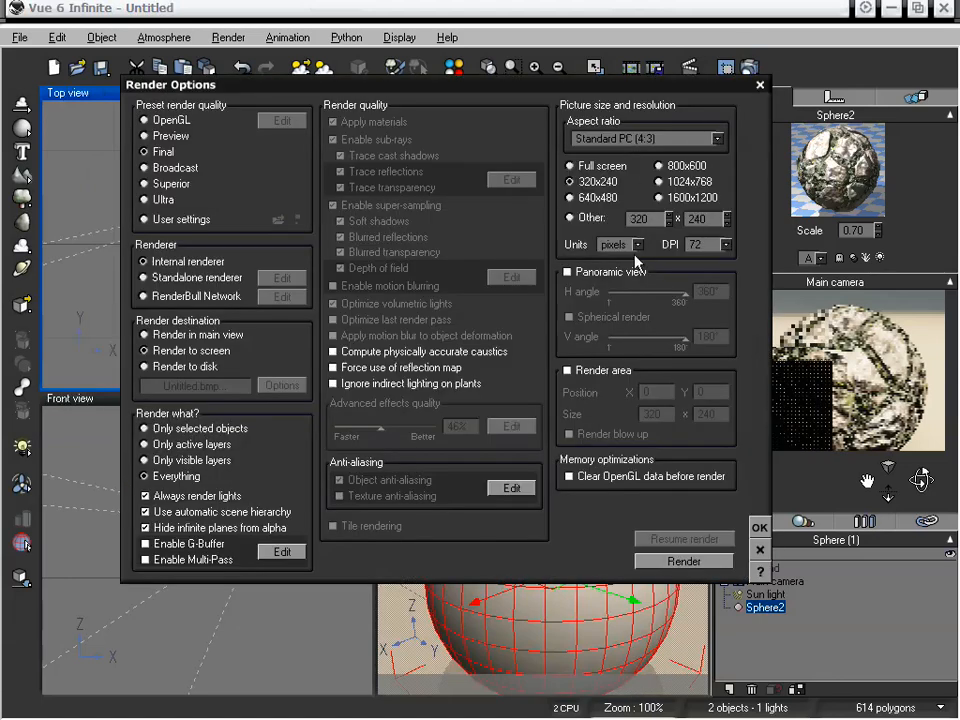
{"action": "left_click", "coordinate": [759, 527]}
{"action": "left_click", "coordinate": [163, 37]}
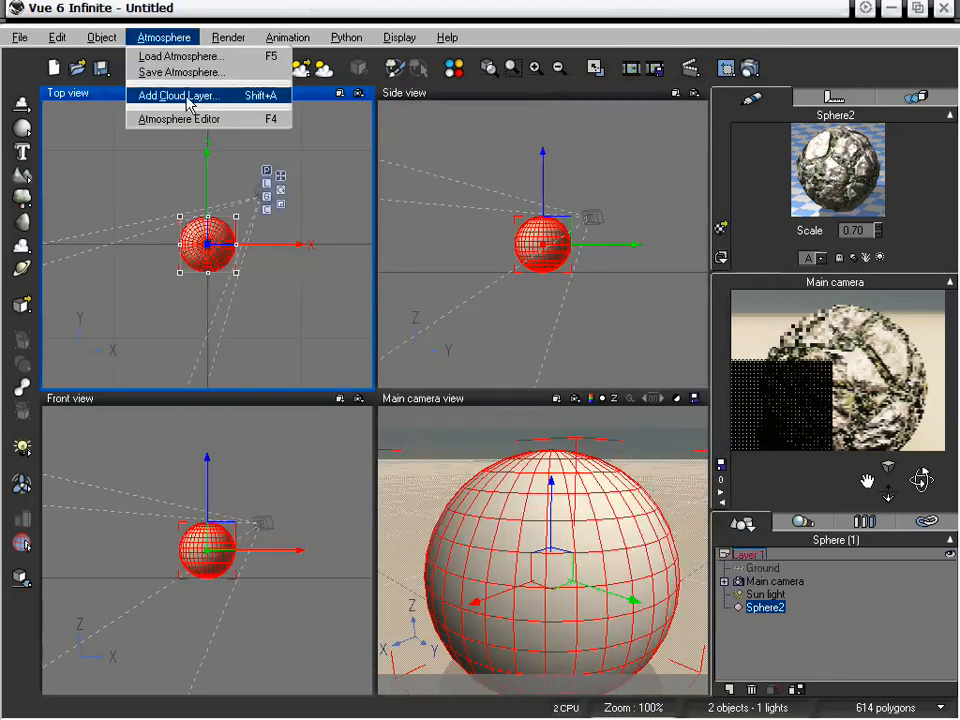
{"action": "left_click", "coordinate": [190, 122]}
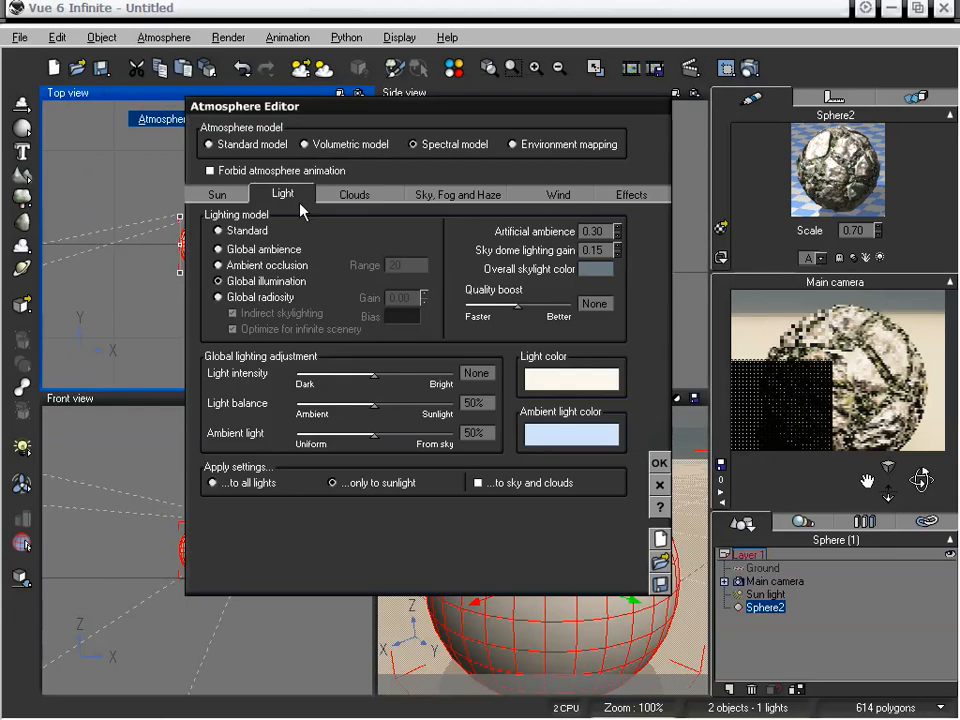
{"action": "left_click", "coordinate": [233, 249]}
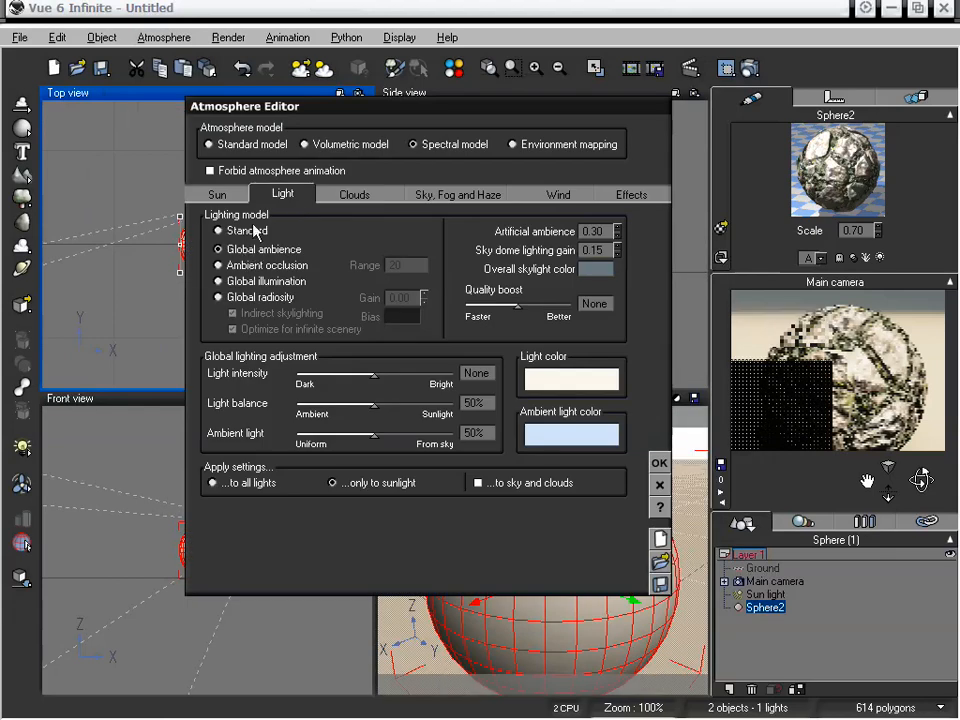
{"action": "left_click", "coordinate": [659, 463]}
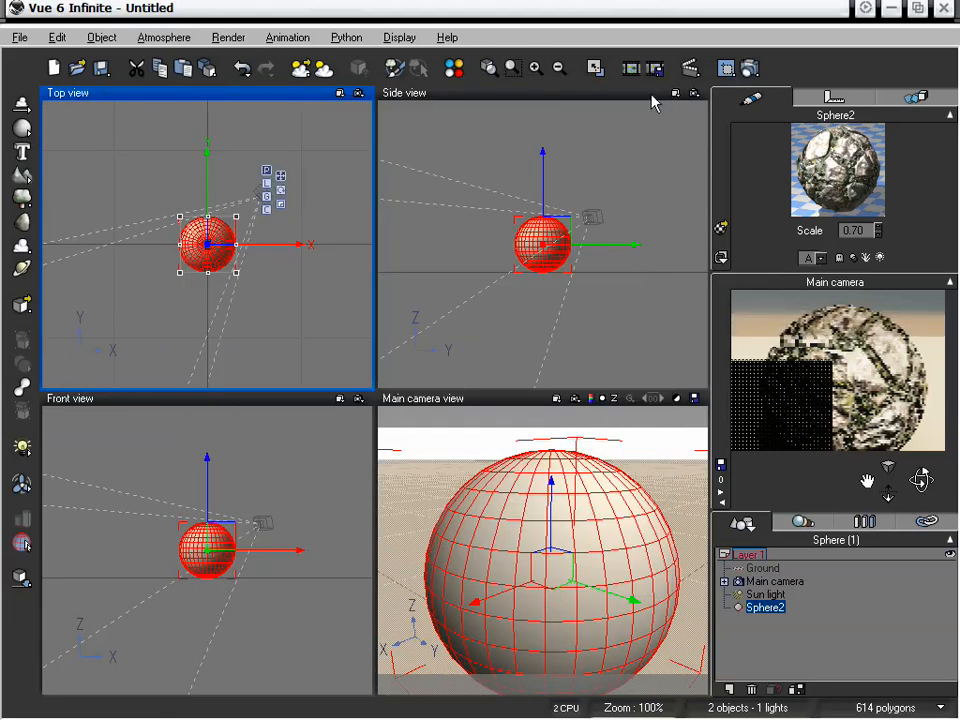
{"action": "left_click", "coordinate": [750, 69]}
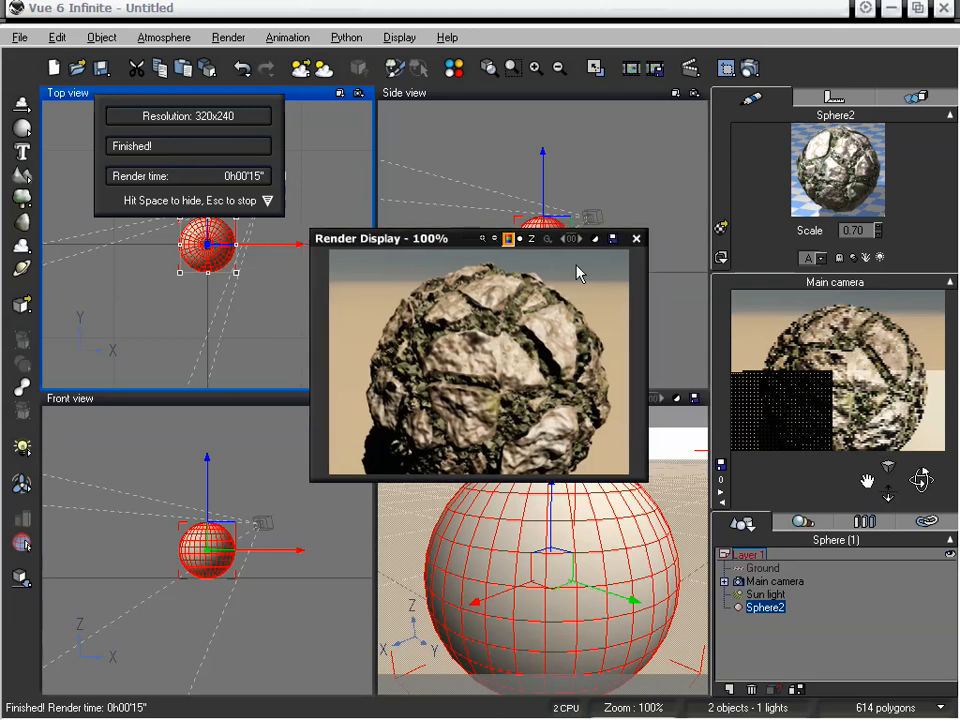
{"action": "left_click", "coordinate": [636, 237]}
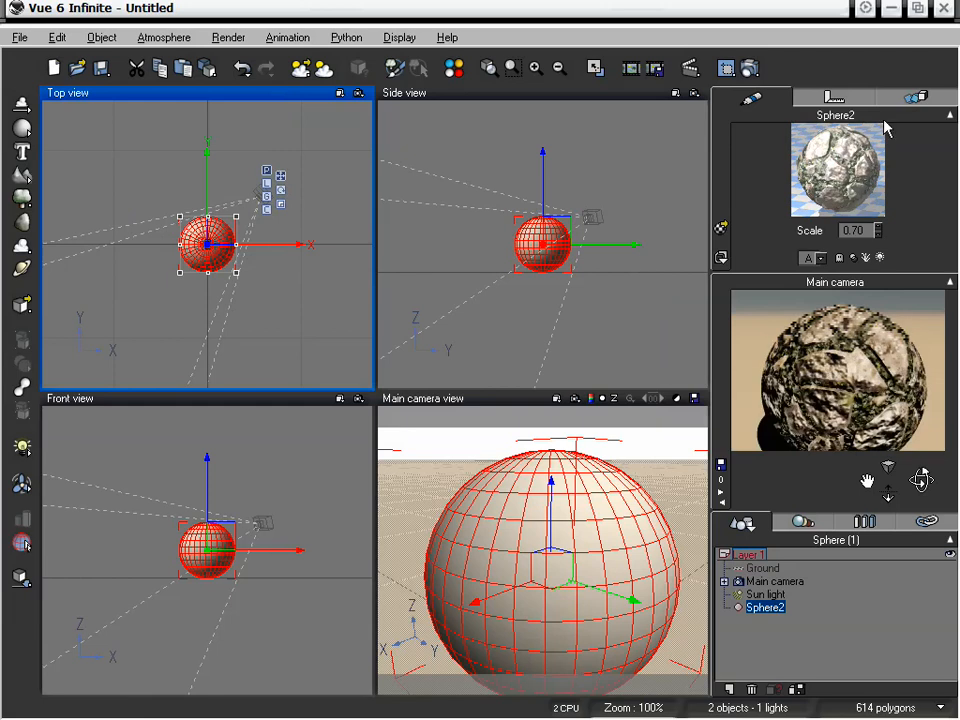
Force the displacement extension of Paved Road's second Gray Clumps sub-material to 2.716 and show bumps on its saturating displacements
{"action": "double_click", "coordinate": [838, 165]}
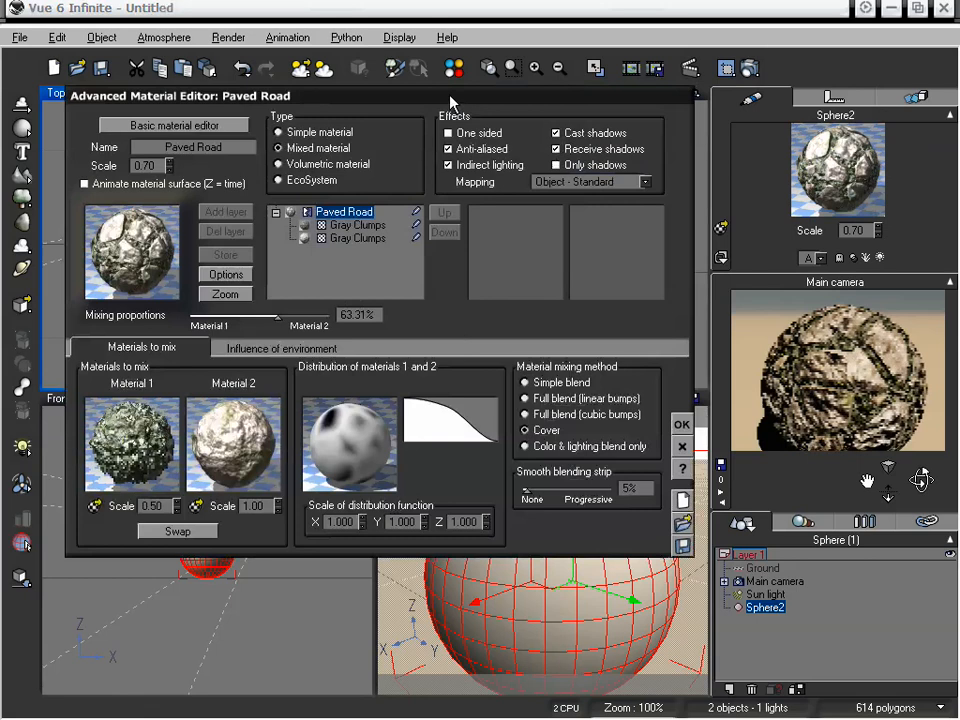
{"action": "left_click", "coordinate": [363, 242]}
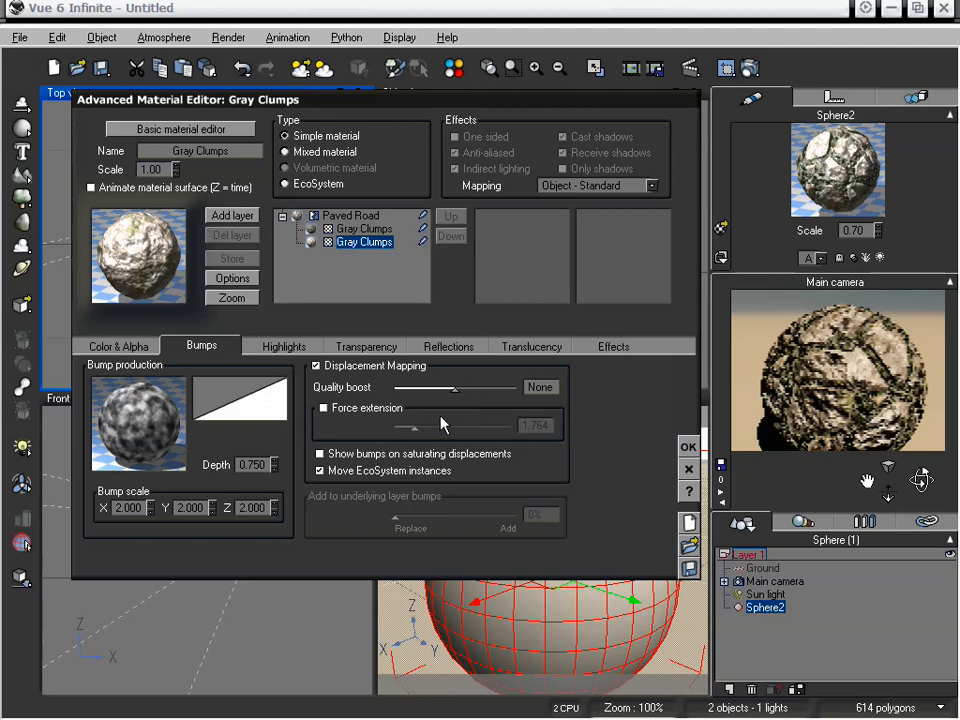
{"action": "left_click", "coordinate": [360, 410]}
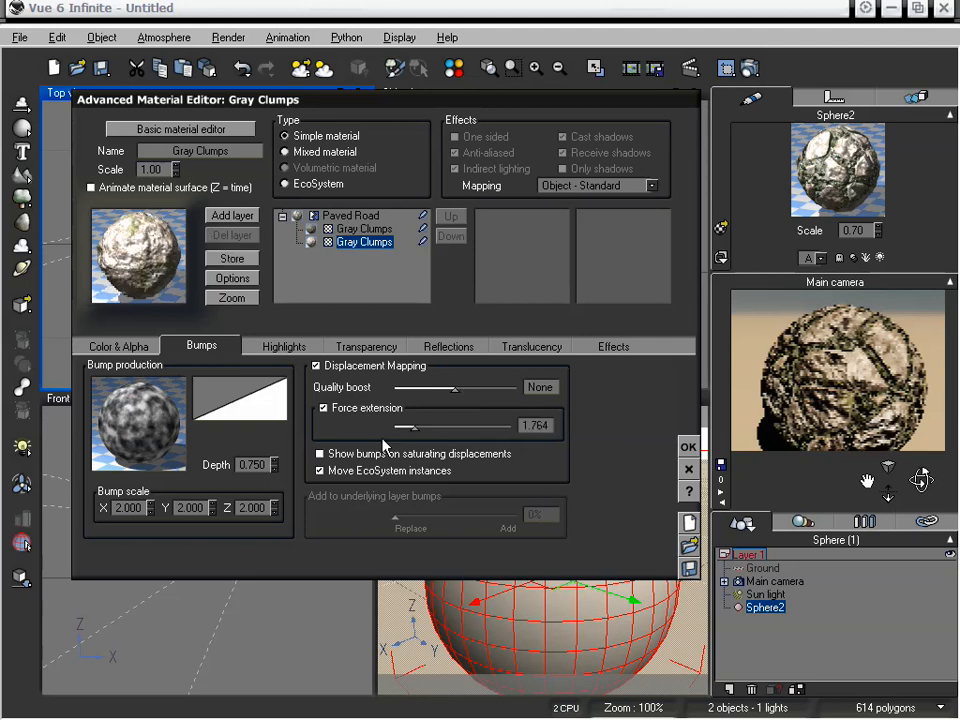
{"action": "left_click_drag", "start_coordinate": [414, 428], "coordinate": [482, 432]}
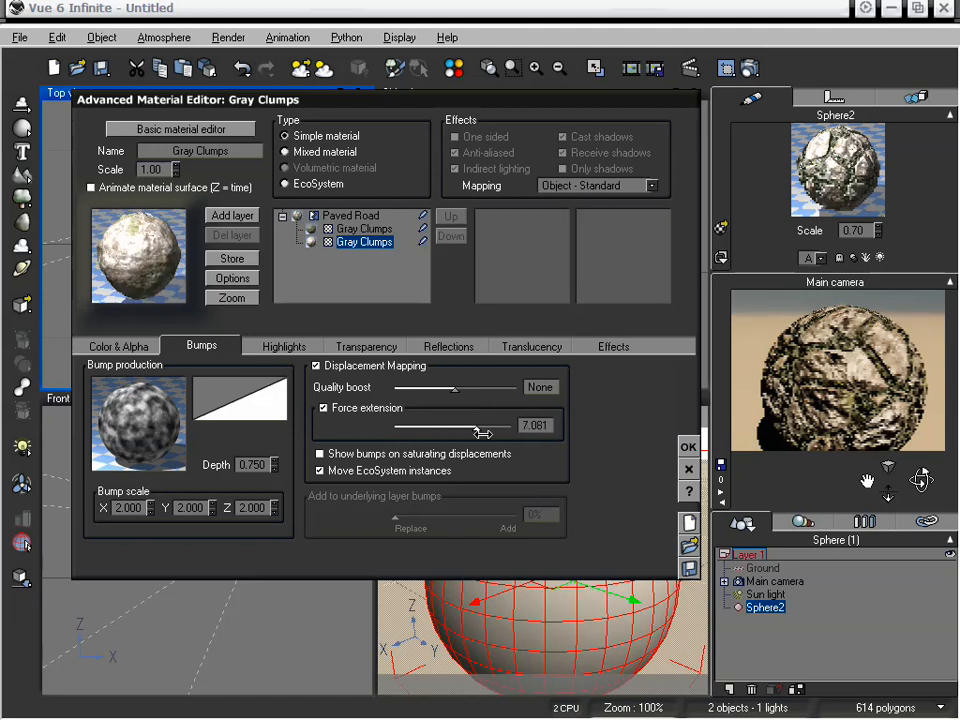
{"action": "left_click_drag", "start_coordinate": [435, 431], "coordinate": [406, 431]}
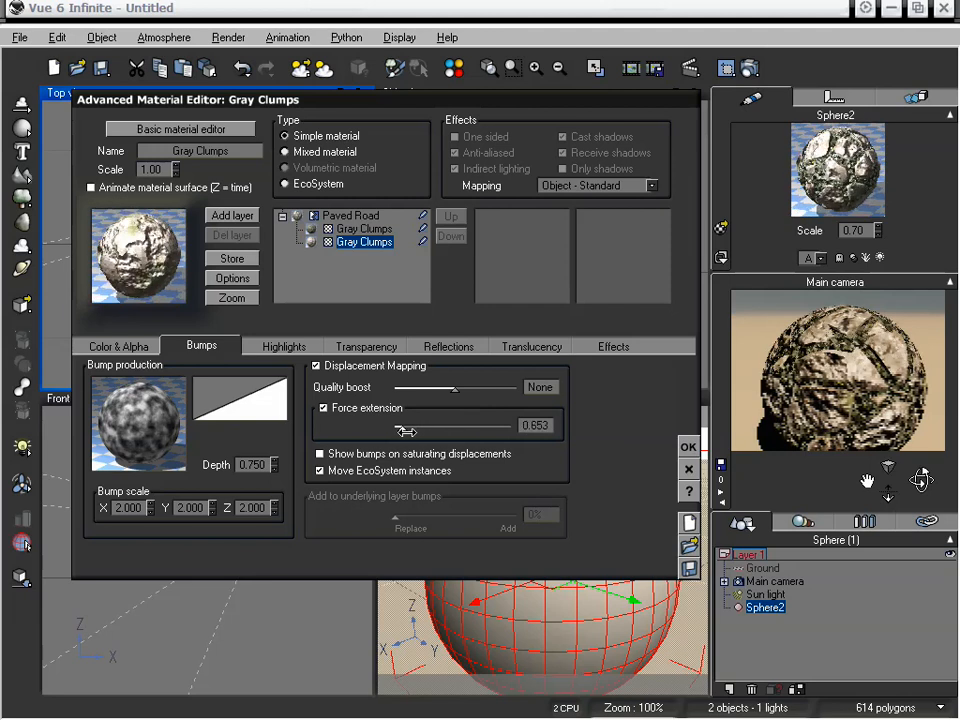
{"action": "left_click_drag", "start_coordinate": [406, 431], "coordinate": [428, 428]}
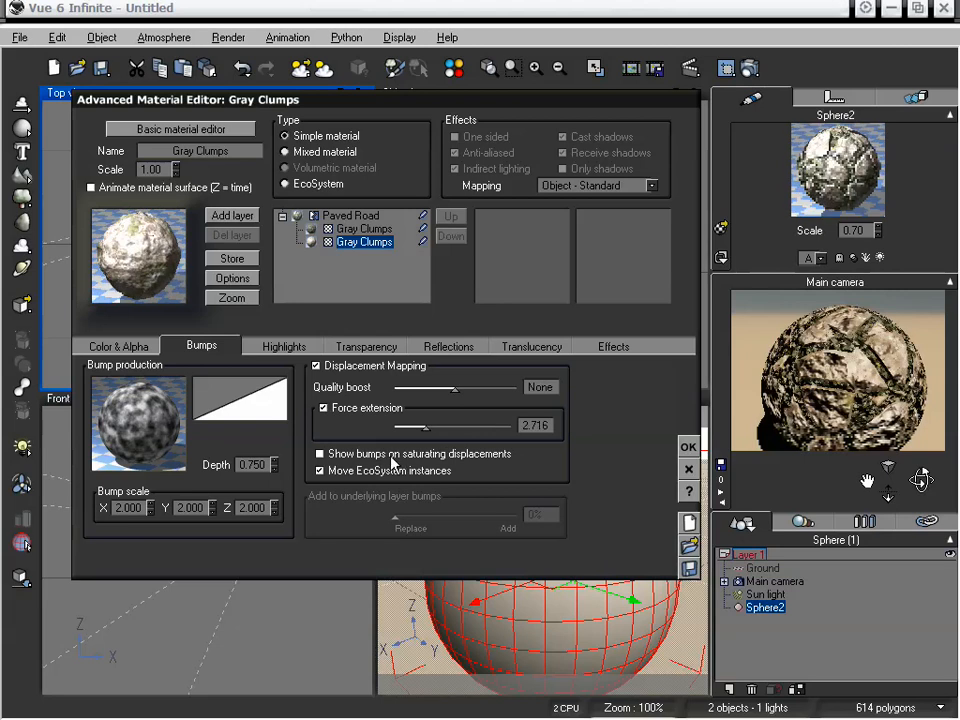
{"action": "left_click", "coordinate": [396, 457]}
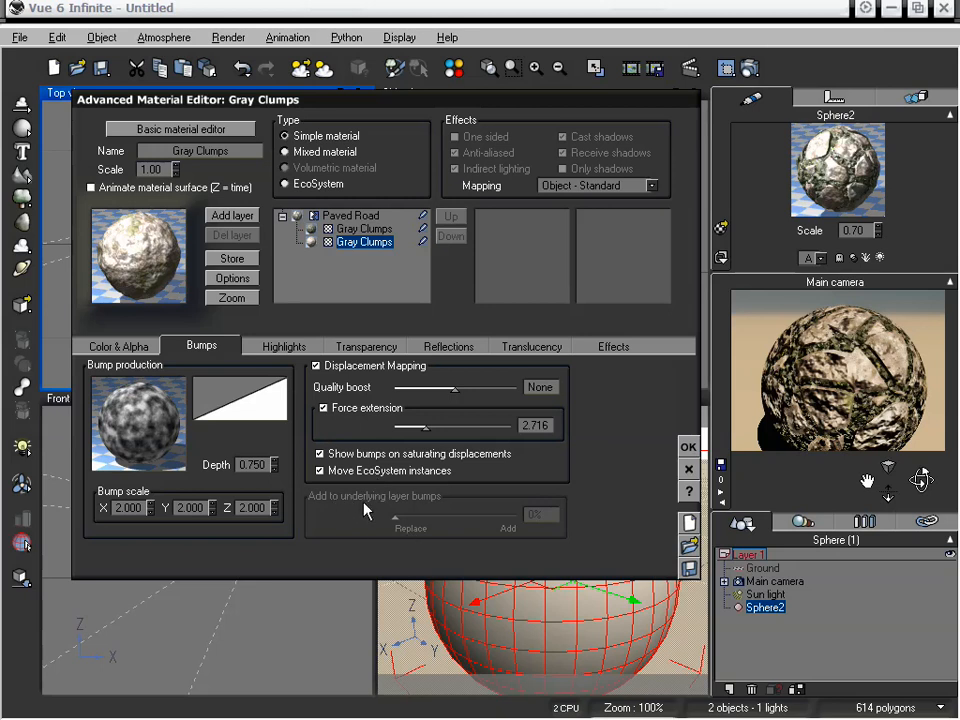
Compare the bump settings of both Gray Clumps sub-materials with Paved Road's mixing and environment settings, and accept the material changes
{"action": "left_click", "coordinate": [364, 229]}
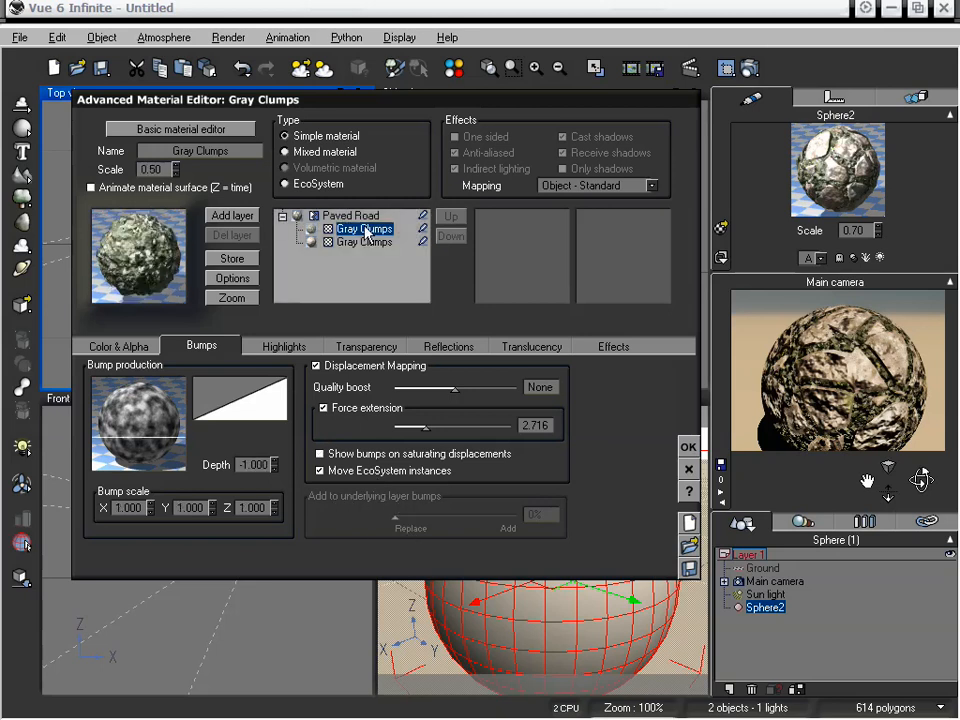
{"action": "left_click", "coordinate": [366, 242]}
{"action": "left_click", "coordinate": [366, 229]}
{"action": "left_click", "coordinate": [386, 216]}
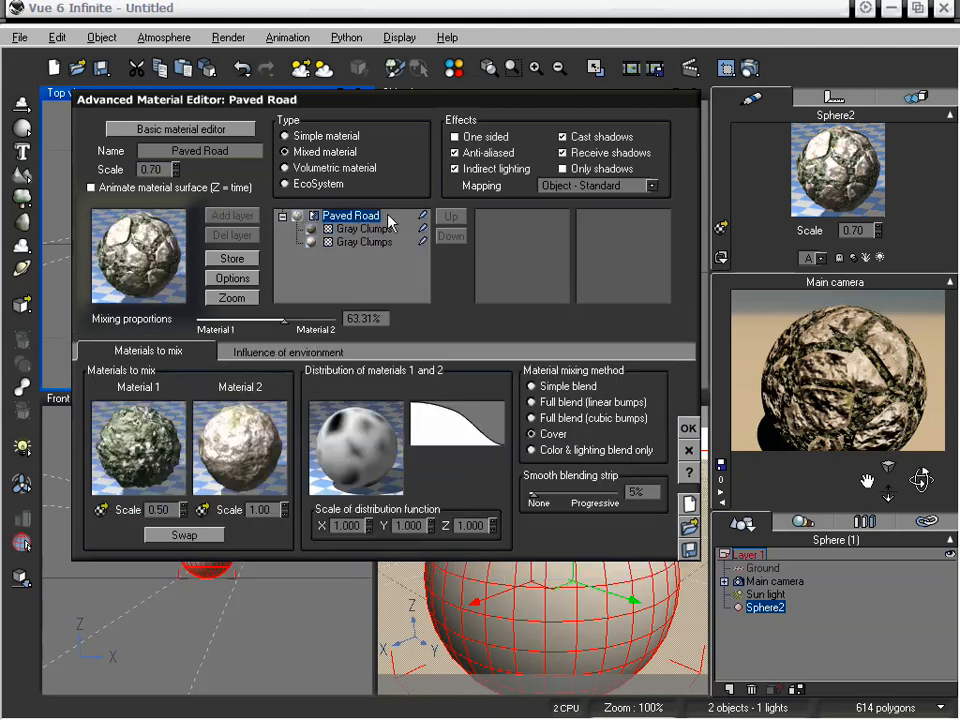
{"action": "left_click", "coordinate": [366, 242]}
{"action": "left_click", "coordinate": [366, 229]}
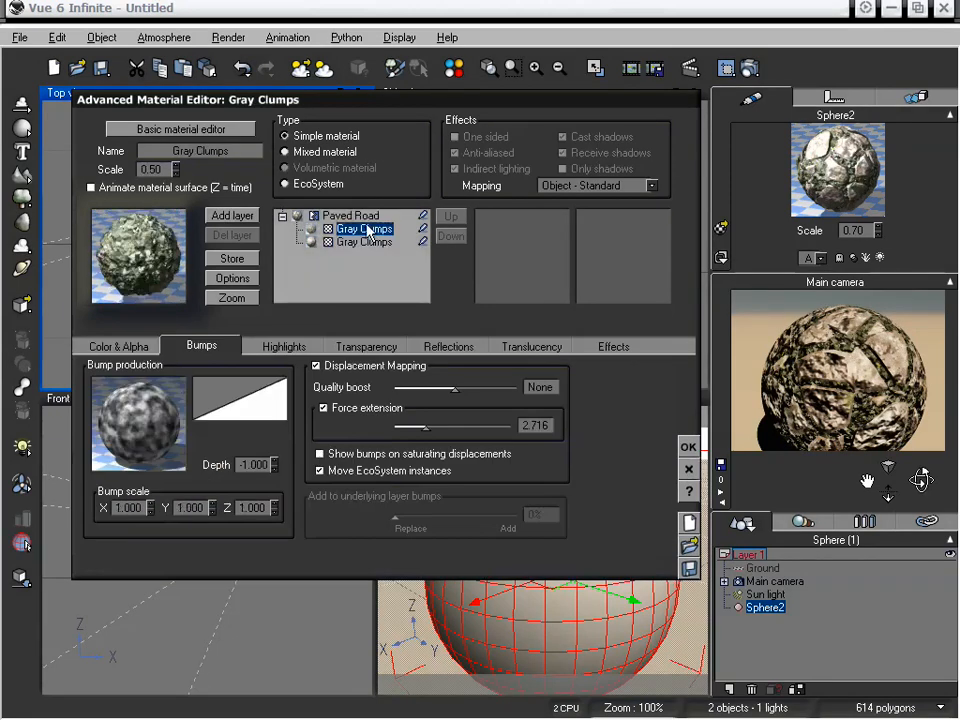
{"action": "left_click", "coordinate": [355, 216]}
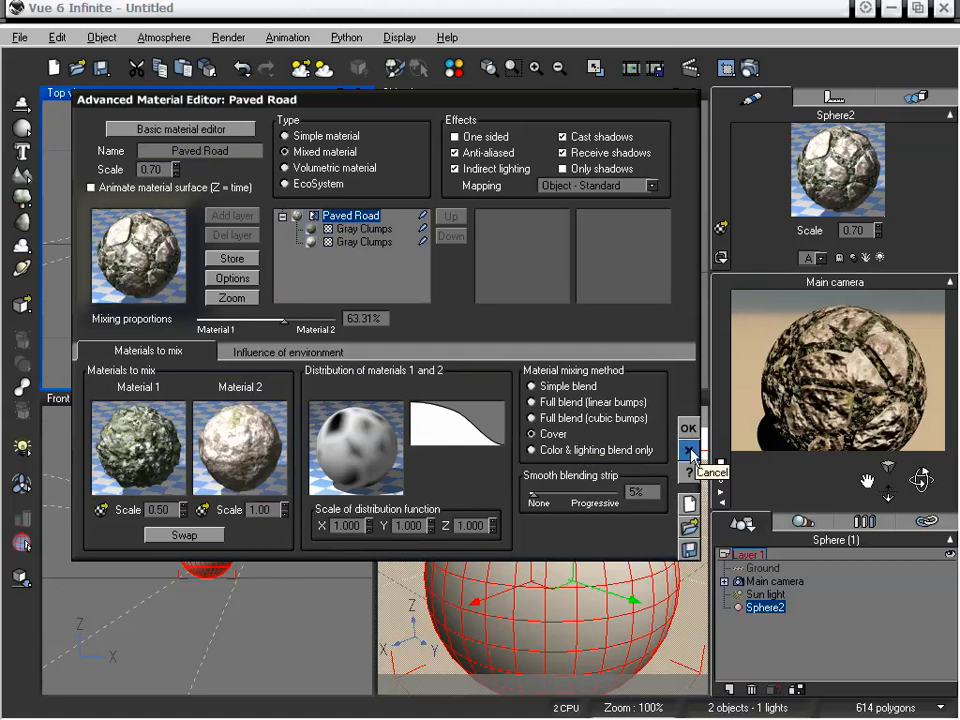
{"action": "left_click", "coordinate": [305, 351]}
{"action": "left_click", "coordinate": [148, 352]}
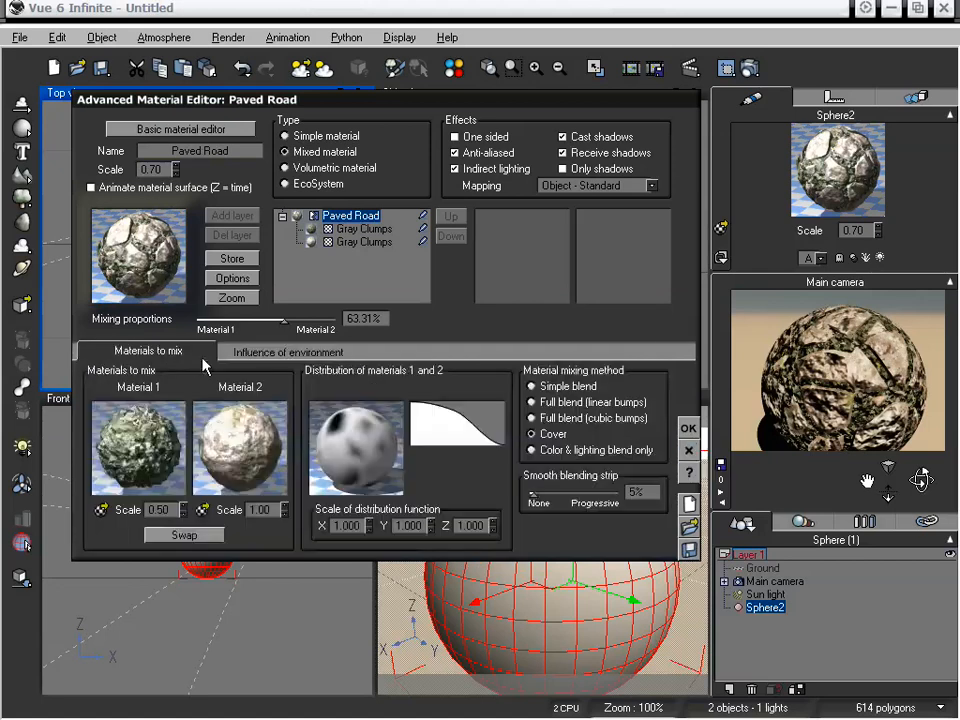
{"action": "left_click", "coordinate": [688, 428]}
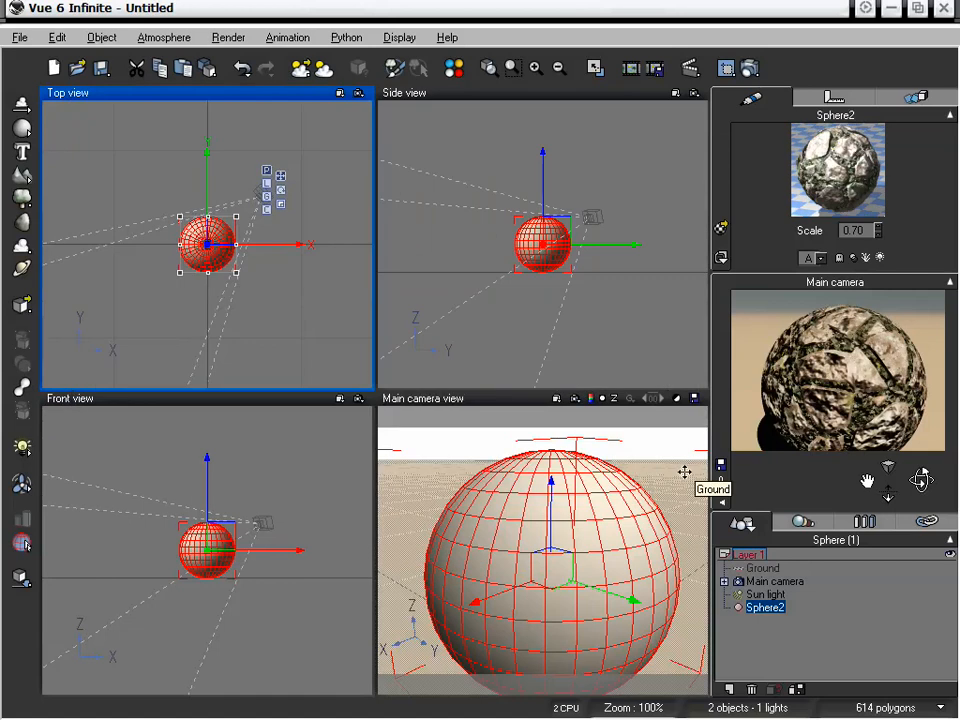